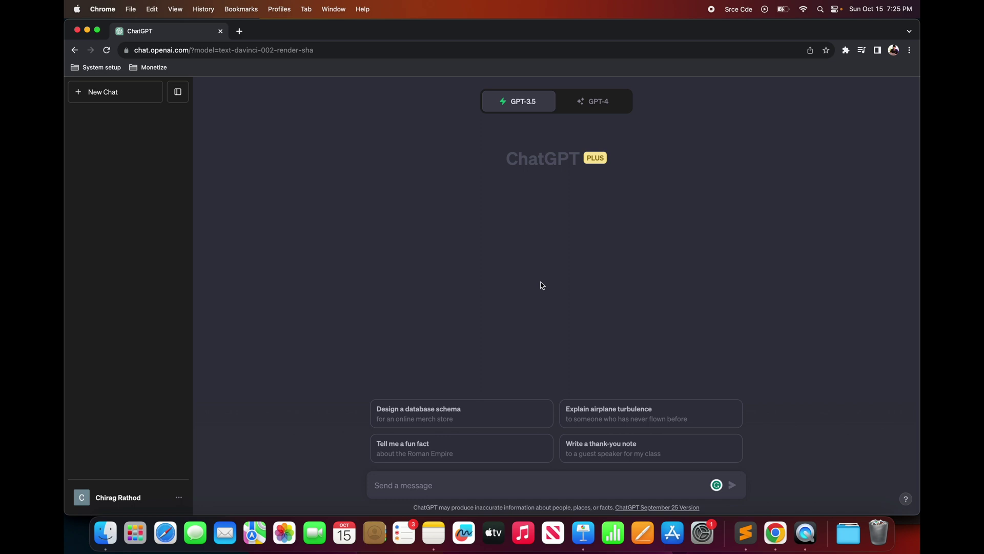
Step: Switch the chat model to GPT-4 in its Default mode
{"action": "left_click", "coordinate": [593, 105]}
{"action": "left_click", "coordinate": [406, 485]}
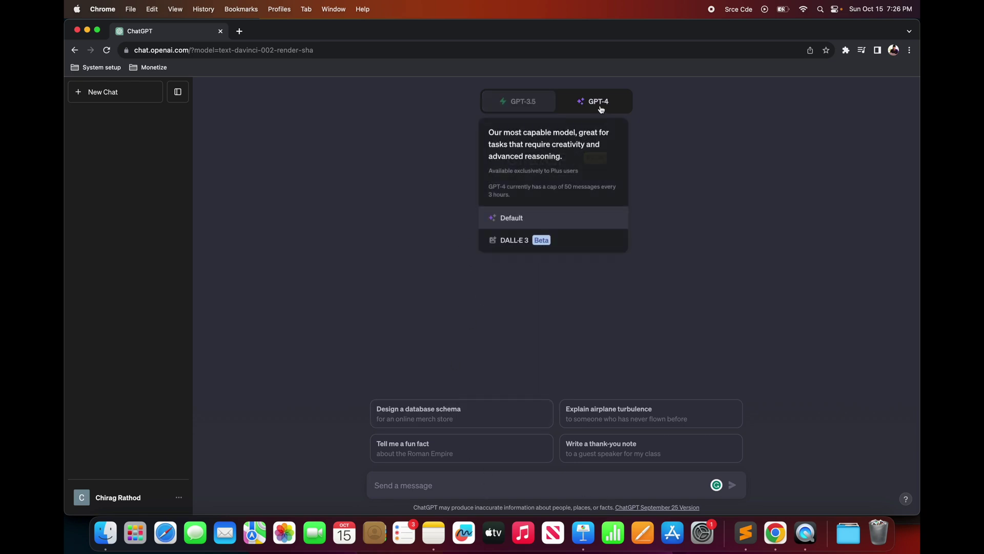
{"action": "left_click", "coordinate": [602, 109]}
{"action": "left_click", "coordinate": [530, 225]}
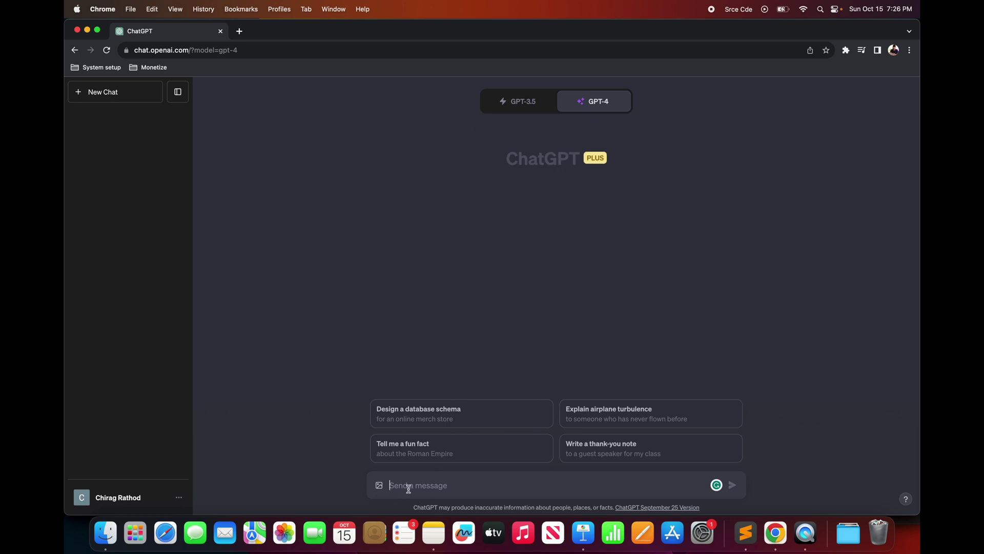
Step: Attach the image IMG_4366_png from the upload folder and send it with the prompt "Analyze the content of his image."
{"action": "left_click", "coordinate": [380, 490]}
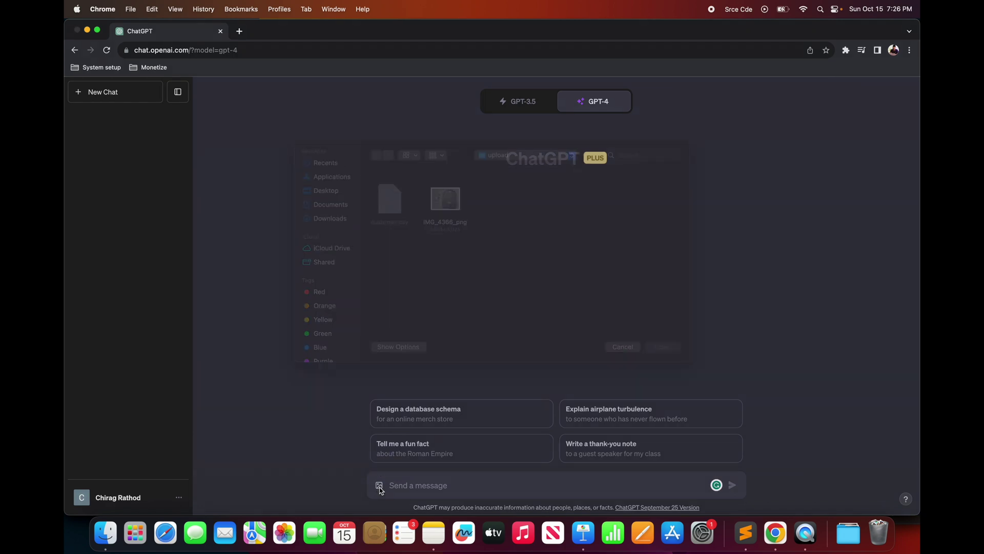
{"action": "left_click", "coordinate": [447, 226]}
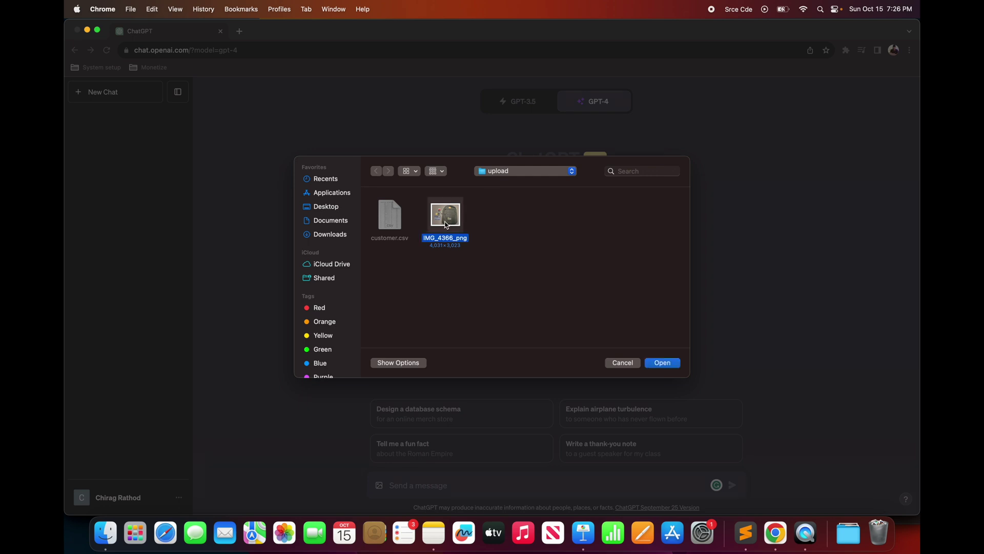
{"action": "left_click", "coordinate": [662, 362]}
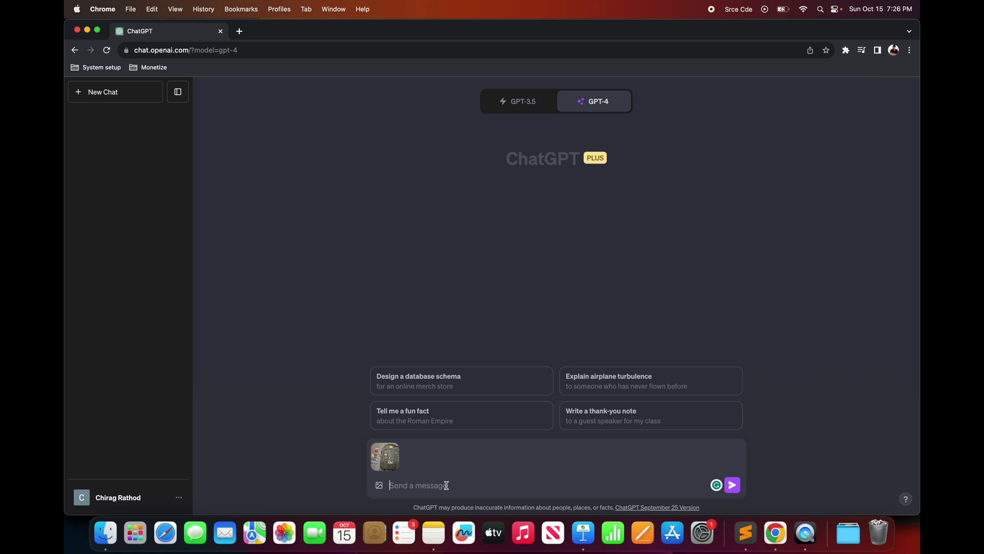
{"action": "type", "text": "Analyze the content of his image."}
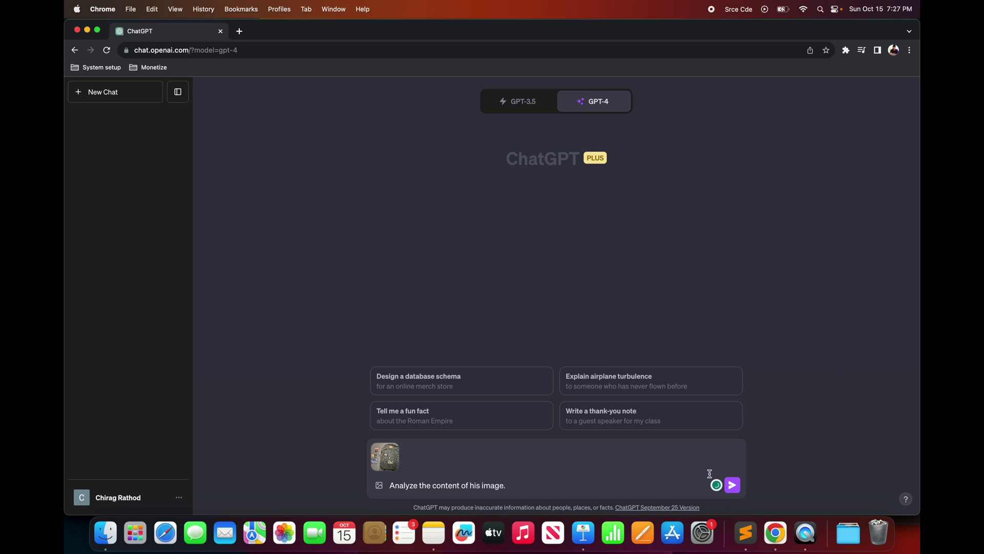
{"action": "left_click", "coordinate": [733, 484]}
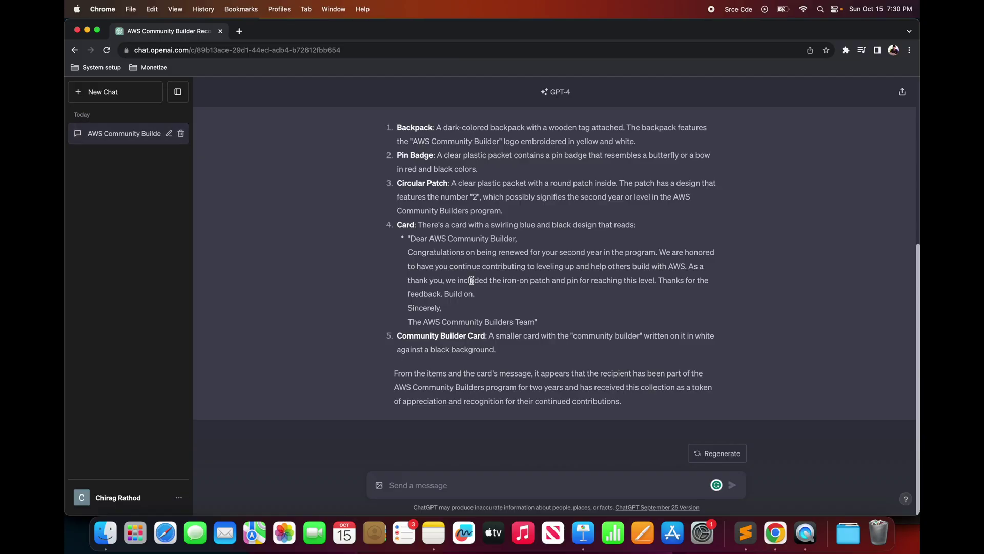
Step: Start a new chat using GPT-4 with the DALL-E 3 beta mode
{"action": "left_click", "coordinate": [131, 95]}
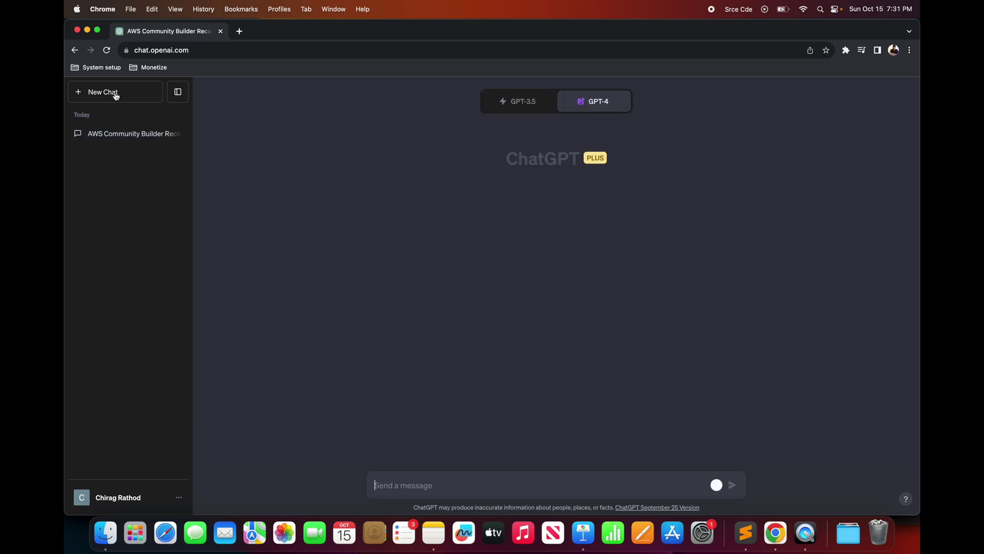
{"action": "mouse_move", "coordinate": [582, 108]}
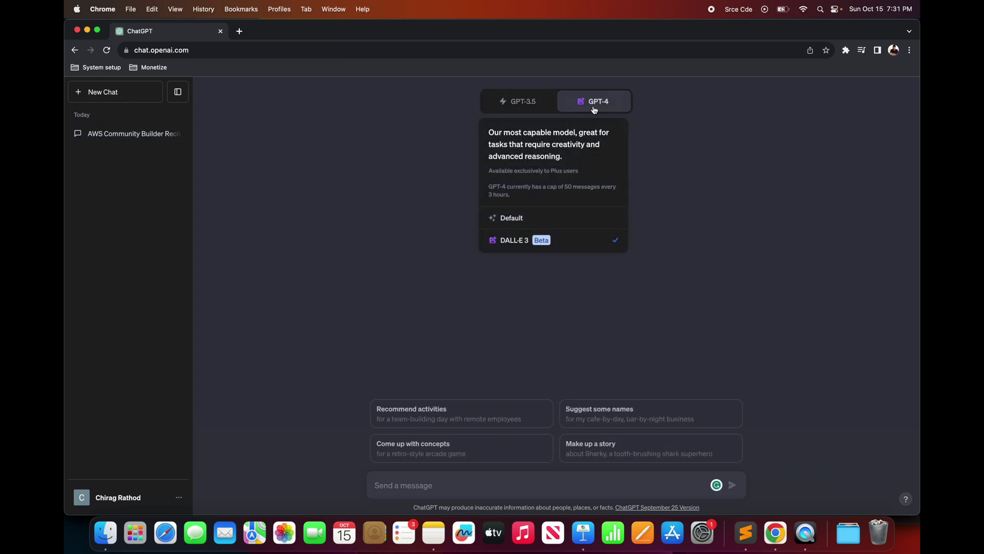
{"action": "left_click", "coordinate": [520, 250]}
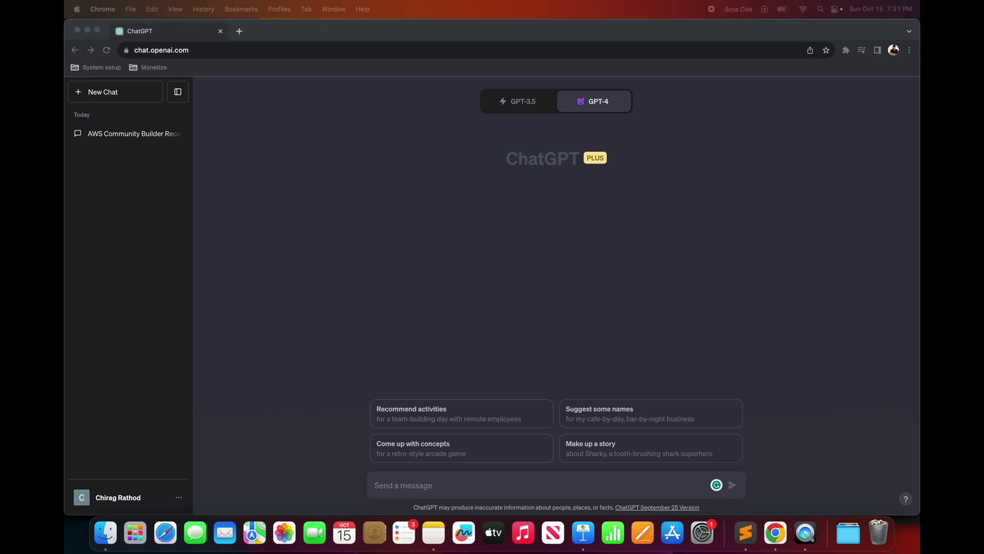
Step: Request a visual of a colossal golden-leaved tree housing miniature aliens at a vibrant festival, with aurora borealis, floating jellyfish and two-tailed squirrels in a bioluminescent forest
{"action": "left_click", "coordinate": [463, 481]}
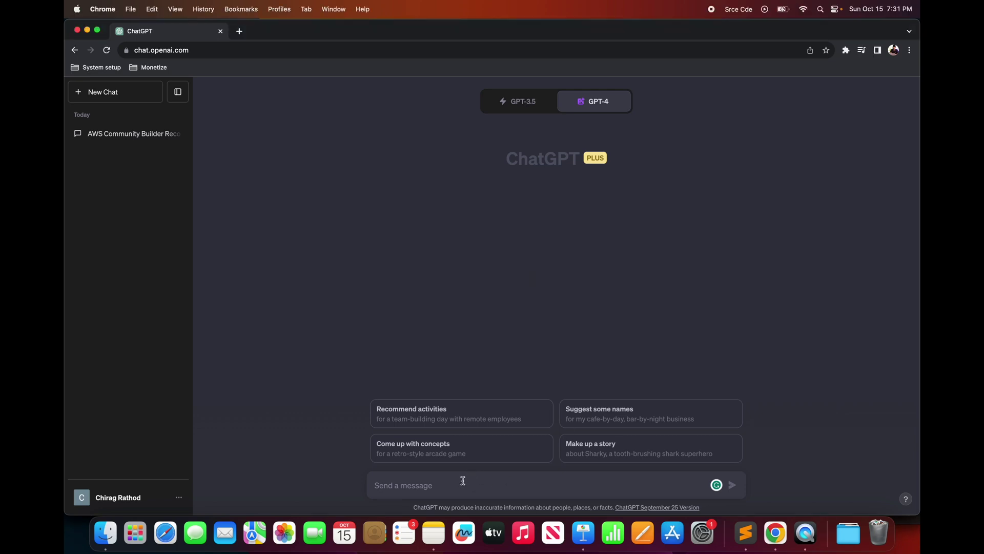
{"action": "type", "text": "Craft an enchanting visual where a colossal, ancient tree with golden leaves serves as a home to a civilization of miniature, technologically advanced aliens. The aliens are hosting a vibrant festival, with tiny, luminescent ships zooming between the branches, and strings of fairy lights connecting the intricately carved homes within the tree. In the background, a mesmerizing aurora borealis lights up the star-studded night sky, while various whimsical creatures like floating jellyfish and two-tailed squirrels observe the festivities from the surrounding, bioluminescent forest."}
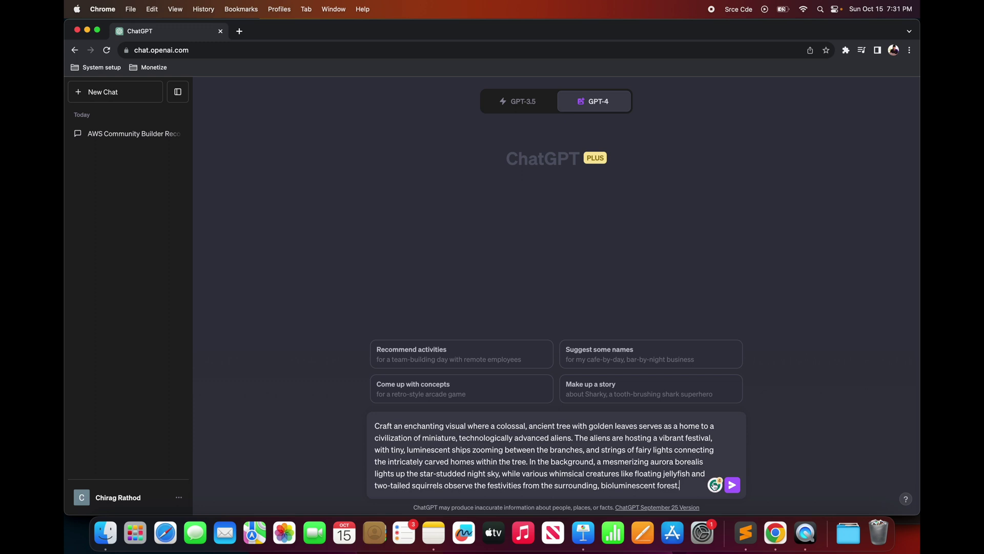
{"action": "left_click", "coordinate": [732, 486]}
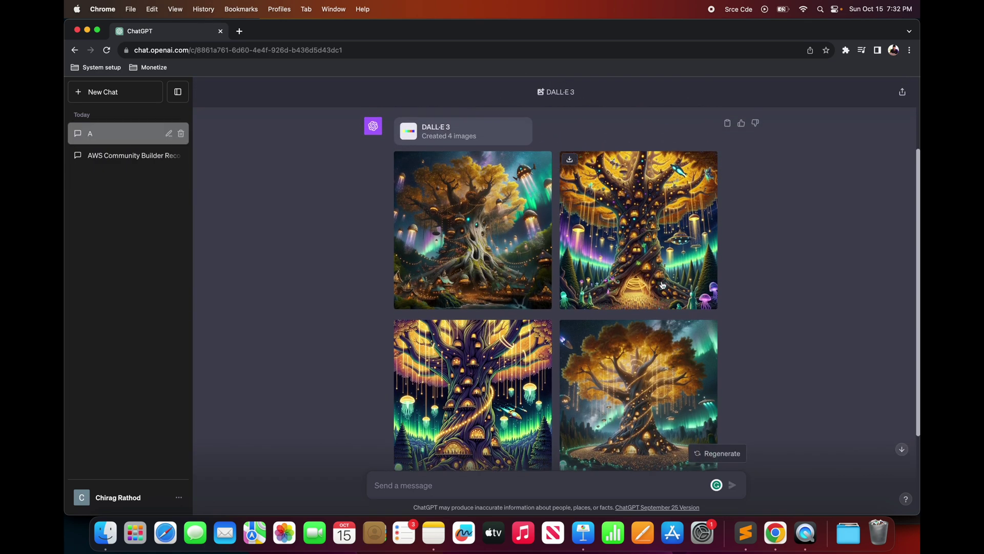
Step: Examine the generated alien tree images one by one at full size, along with the prompt used for each
{"action": "left_click", "coordinate": [493, 208]}
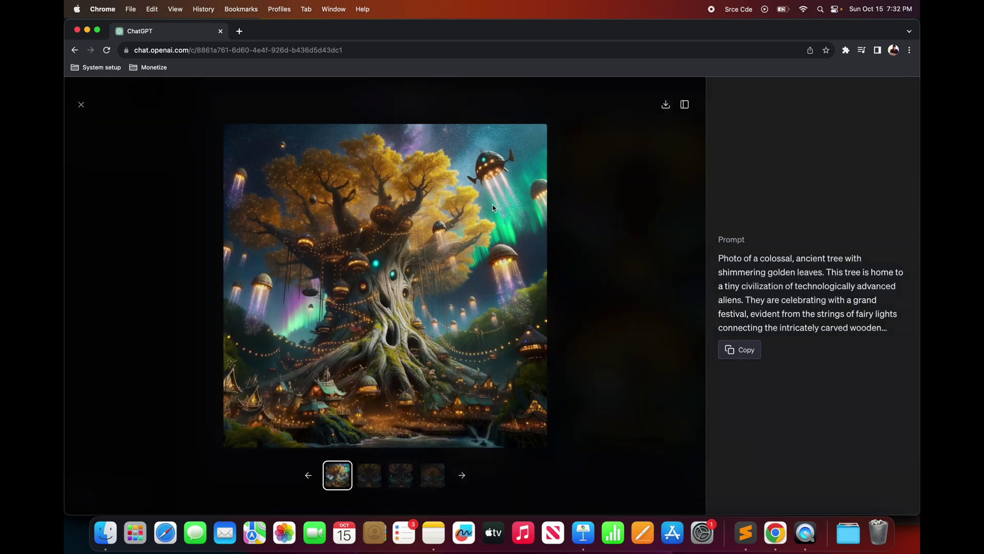
{"action": "left_click", "coordinate": [368, 481]}
{"action": "left_click", "coordinate": [401, 482]}
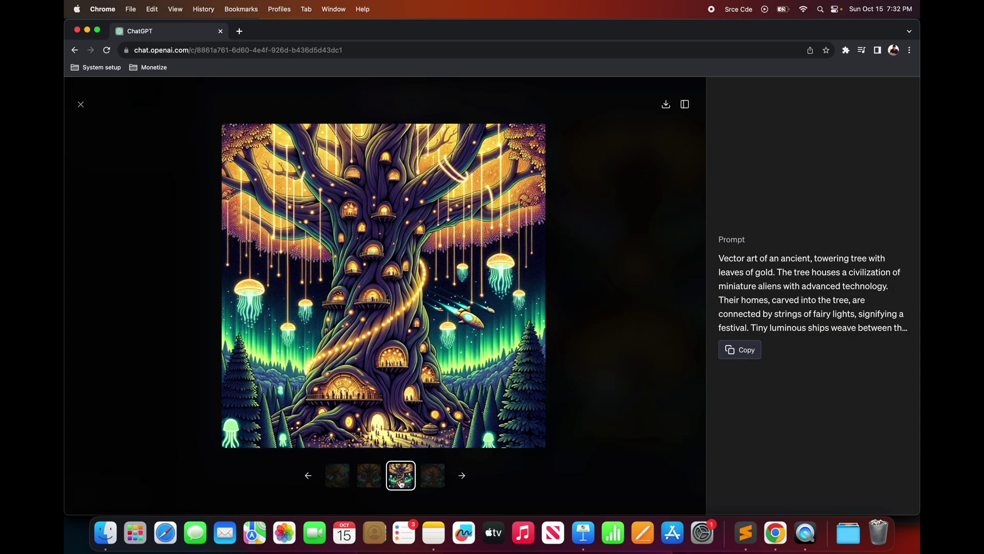
{"action": "left_click", "coordinate": [432, 475]}
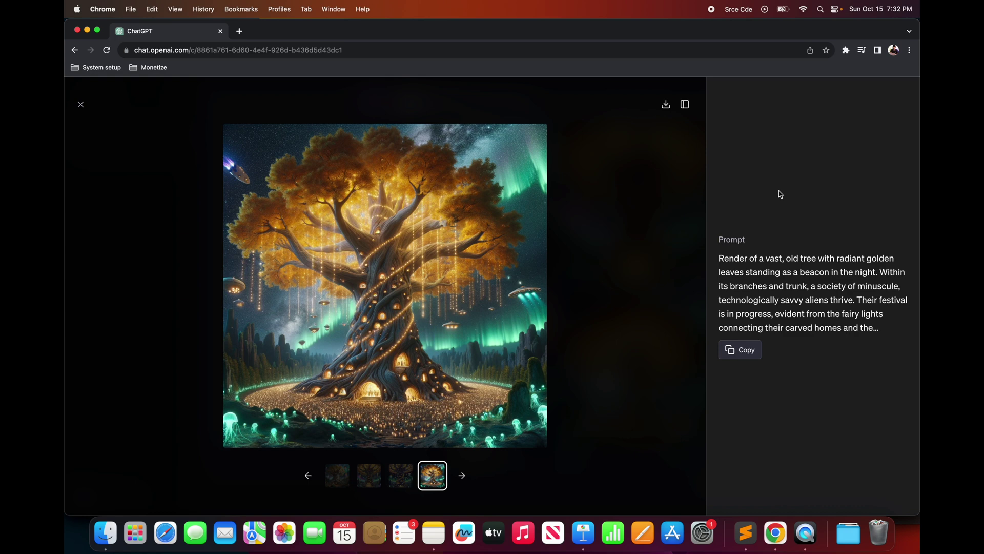
{"action": "left_click", "coordinate": [80, 104]}
{"action": "scroll", "coordinate": [576, 256], "scroll_direction": "up", "scroll_amount": 3}
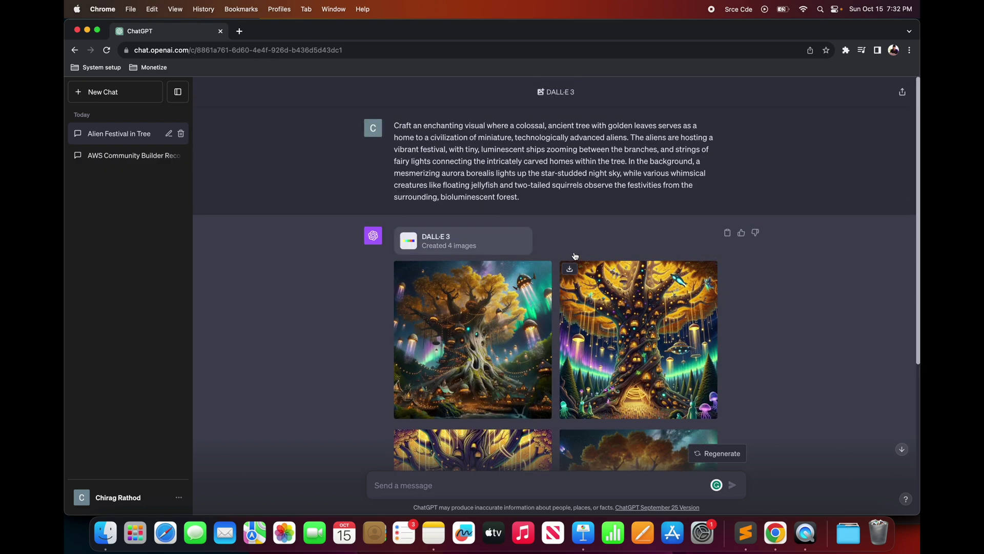
{"action": "scroll", "coordinate": [575, 255], "scroll_direction": "down", "scroll_amount": 5}
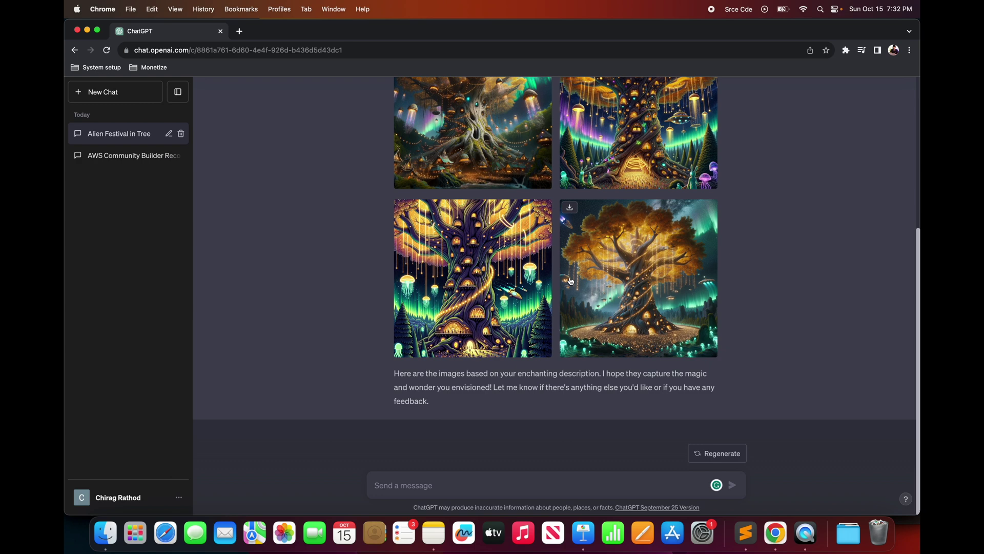
Step: Send the image prompt "iPhone - 100 years from now" in the same chat and look through the generated images
{"action": "type", "text": "iPhone"}
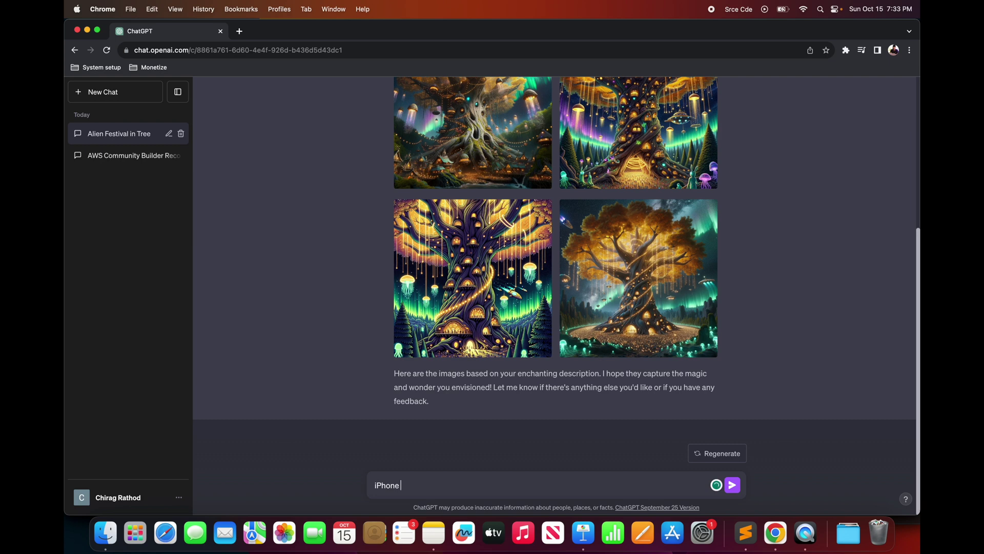
{"action": "type", "text": " - 100 years from now"}
{"action": "key", "text": "Return"}
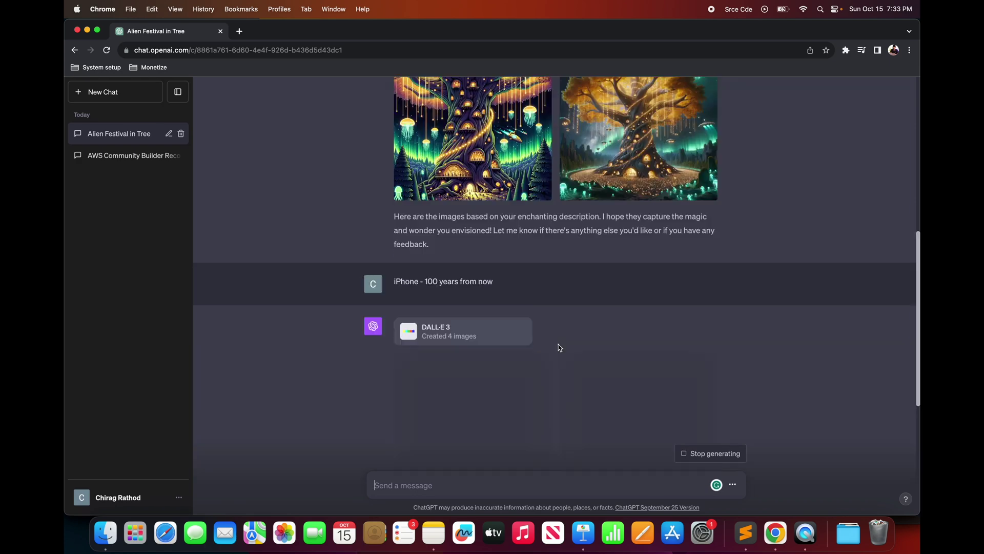
{"action": "scroll", "coordinate": [618, 268], "scroll_direction": "up", "scroll_amount": 3}
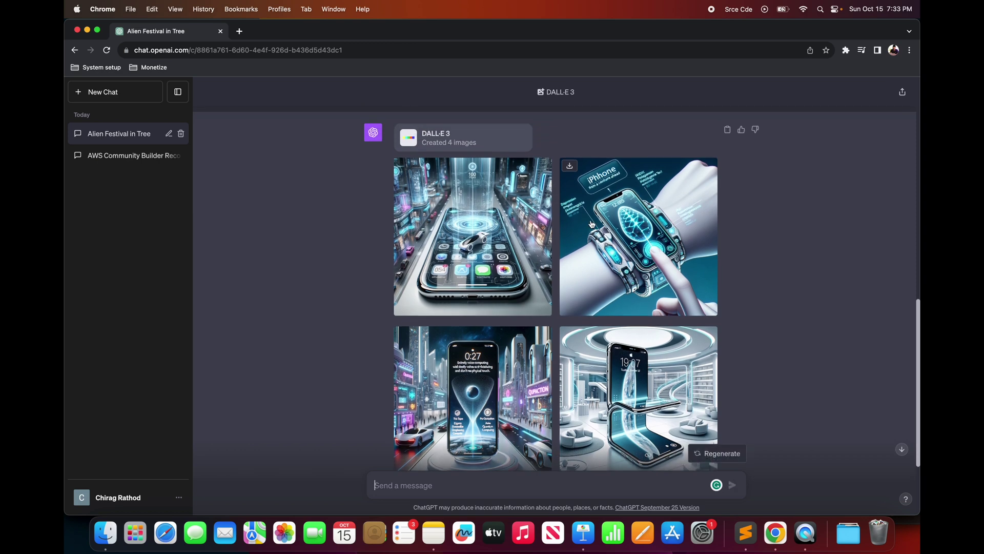
{"action": "scroll", "coordinate": [592, 224], "scroll_direction": "up", "scroll_amount": 1}
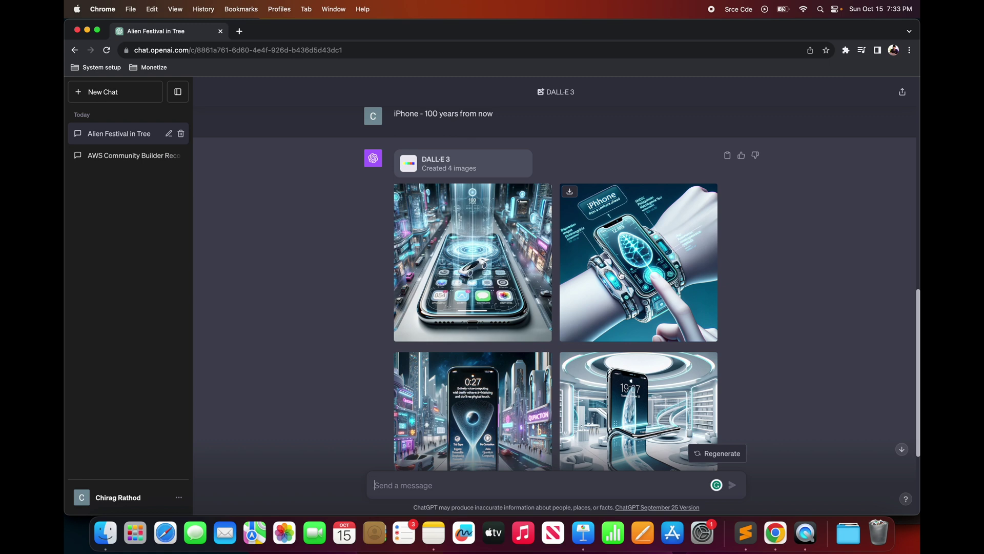
{"action": "scroll", "coordinate": [608, 279], "scroll_direction": "down", "scroll_amount": 2}
{"action": "scroll", "coordinate": [608, 279], "scroll_direction": "down", "scroll_amount": 3}
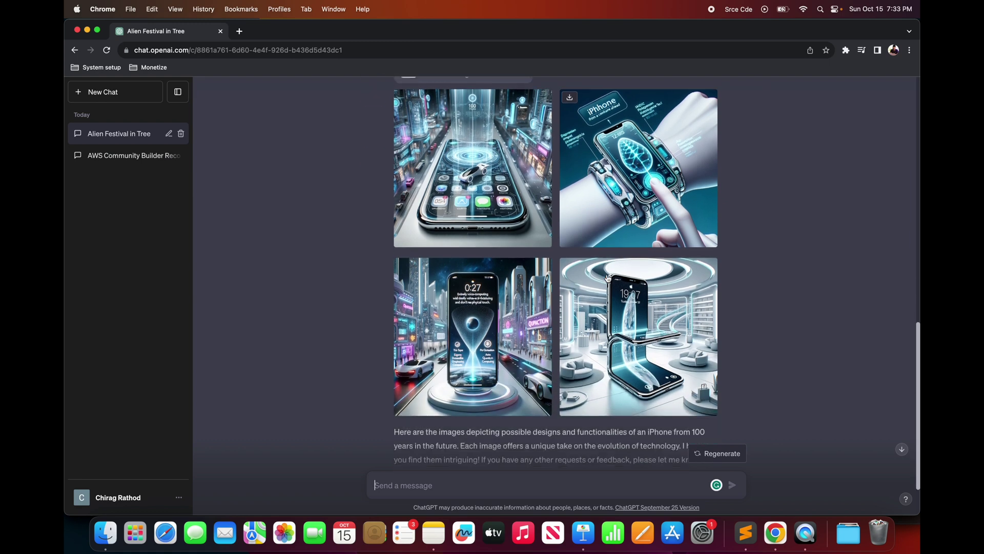
{"action": "scroll", "coordinate": [491, 324], "scroll_direction": "down", "scroll_amount": 2}
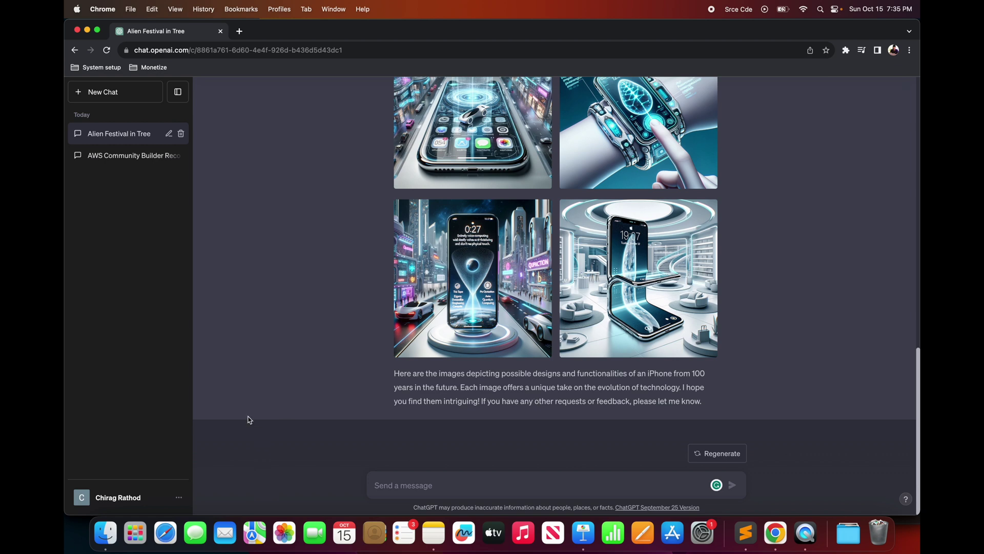
Step: Enable the beta features Browse with Bing, Plugins and Advanced data analysis in the account settings
{"action": "left_click", "coordinate": [179, 501]}
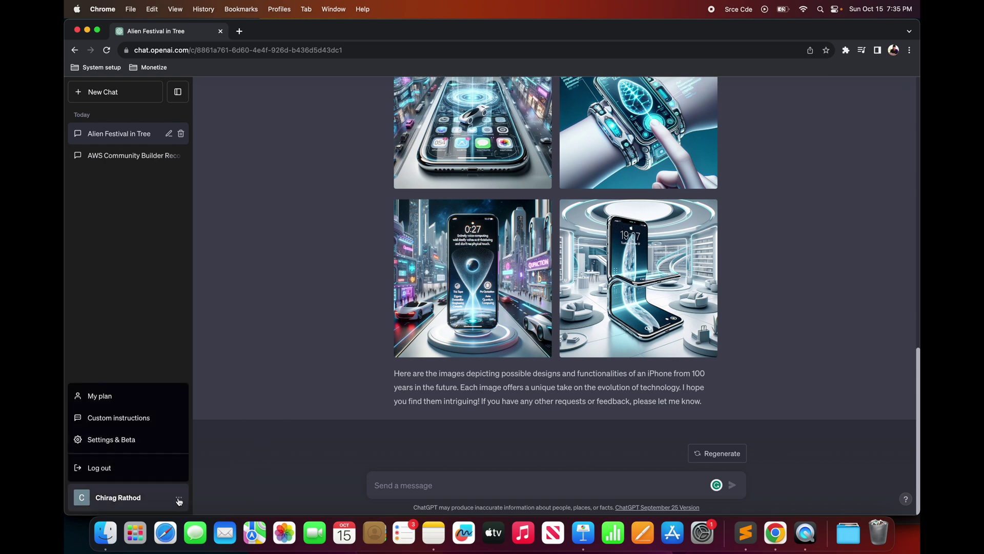
{"action": "left_click", "coordinate": [121, 444]}
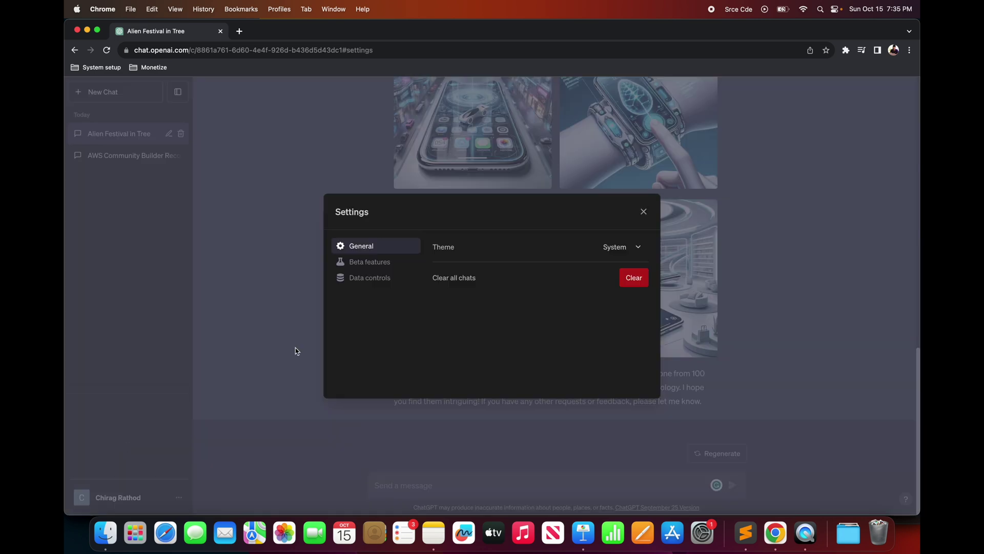
{"action": "left_click", "coordinate": [365, 265]}
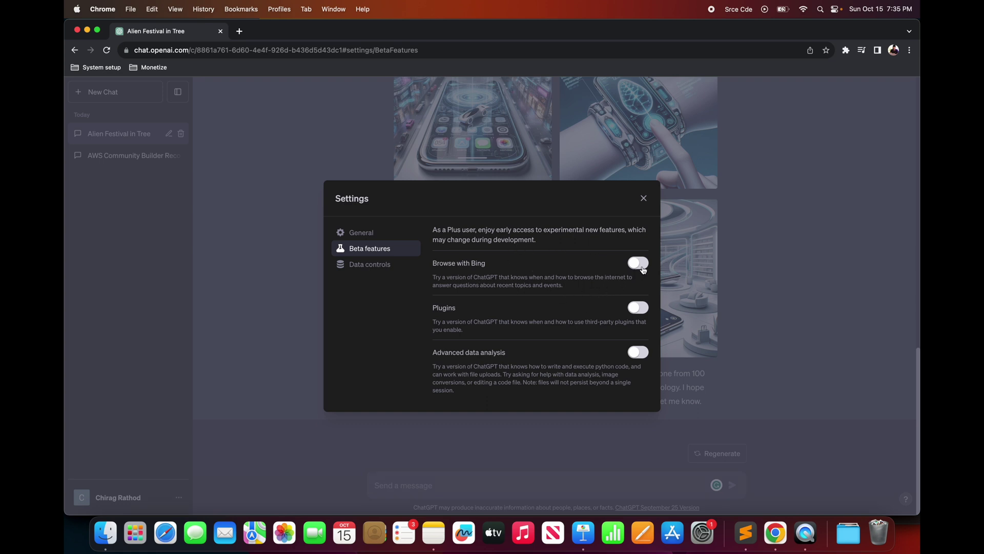
{"action": "left_click", "coordinate": [642, 266]}
{"action": "left_click", "coordinate": [640, 308]}
{"action": "left_click", "coordinate": [640, 353]}
{"action": "left_click", "coordinate": [643, 200]}
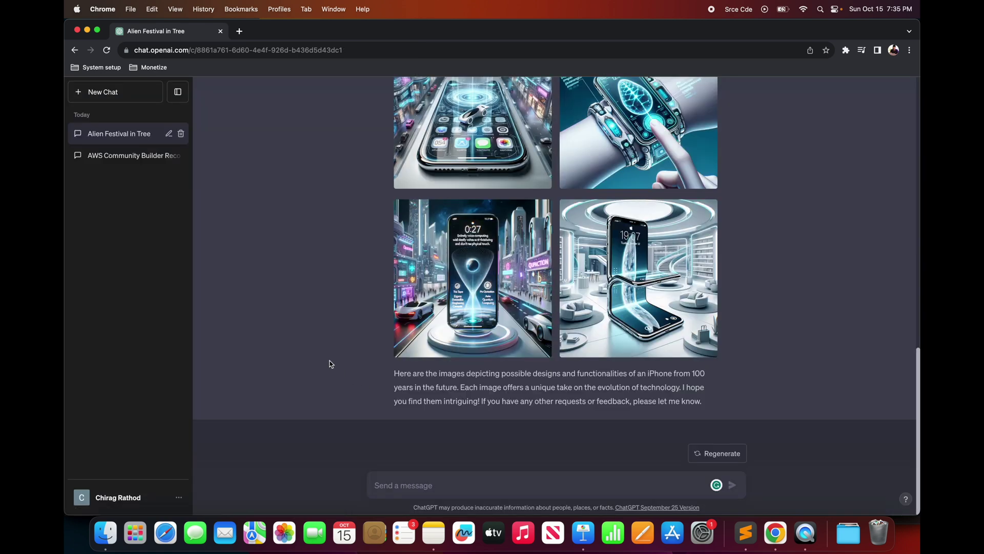
Step: Start another new chat and set GPT-4 to the Default mode instead of DALL-E 3
{"action": "left_click", "coordinate": [107, 99]}
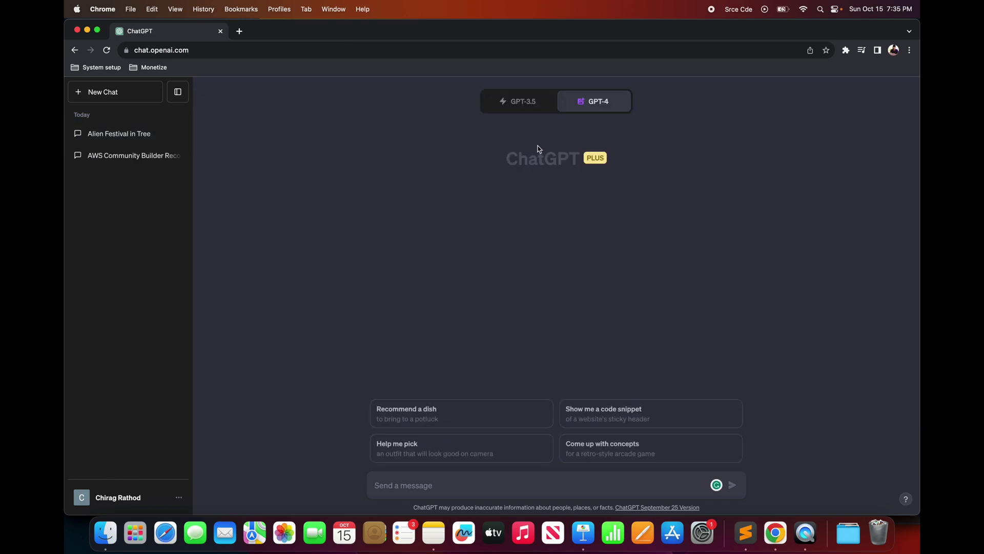
{"action": "mouse_move", "coordinate": [607, 112]}
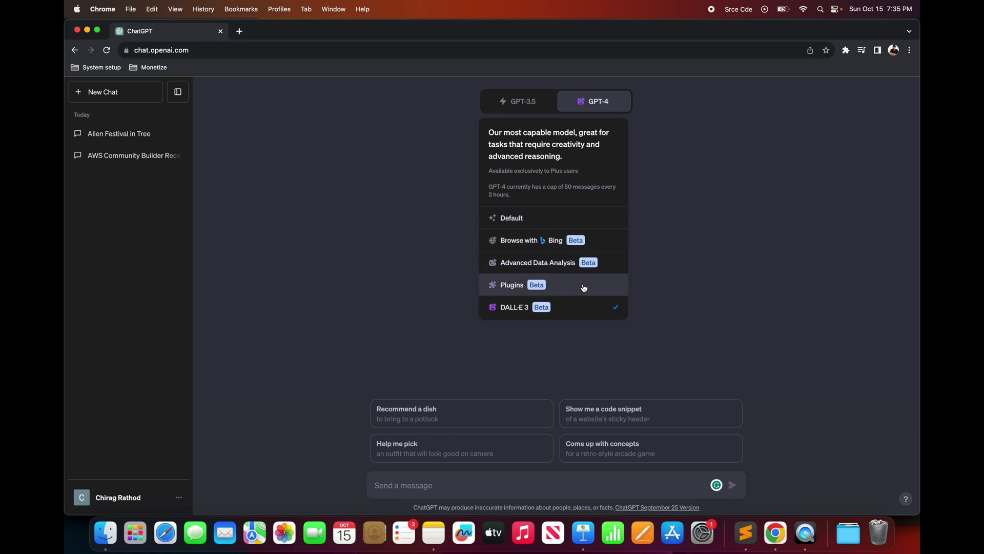
{"action": "left_click", "coordinate": [539, 226]}
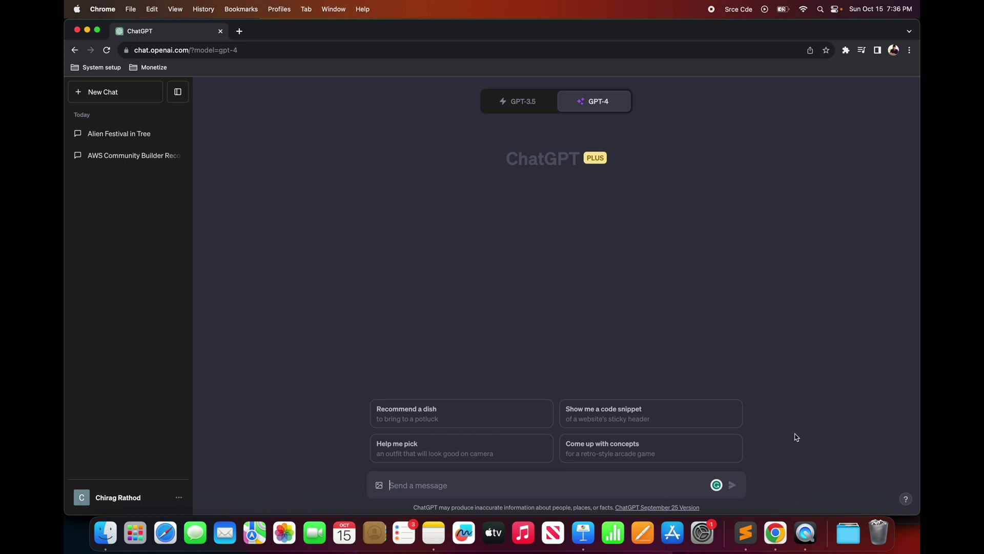
Step: Send the prompt "Give me the summary of the India vs Pakistan 2023 World Cup cricket match"
{"action": "type", "text": "Give me t"}
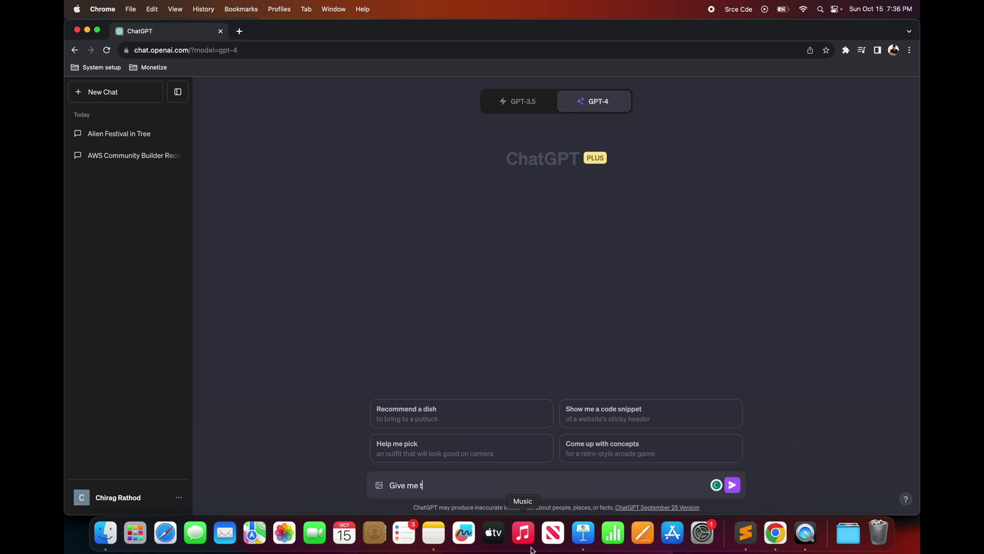
{"action": "type", "text": "he summary of the India vs"}
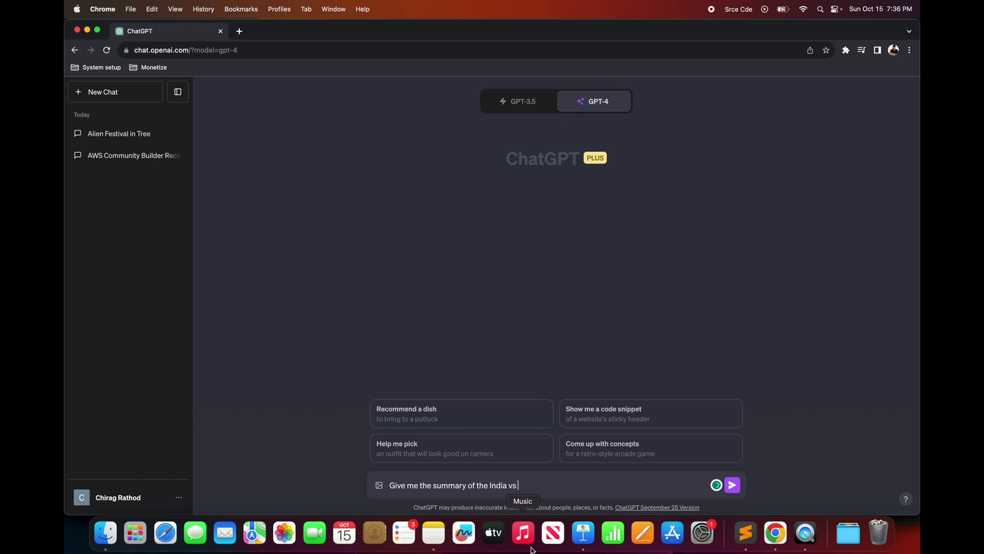
{"action": "type", "text": " Pakistan 2023 World Cup cricket m"}
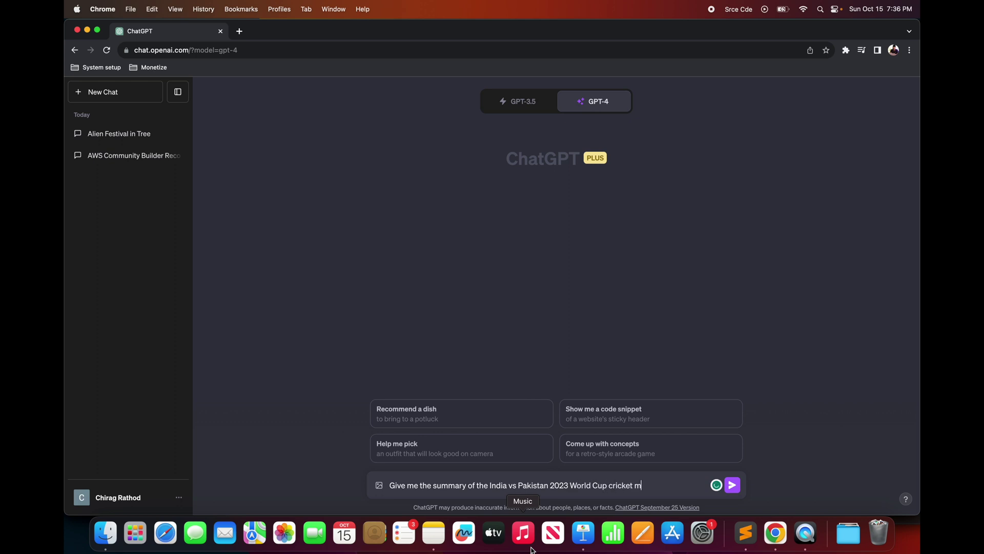
{"action": "type", "text": "atch"}
{"action": "key", "text": "Return"}
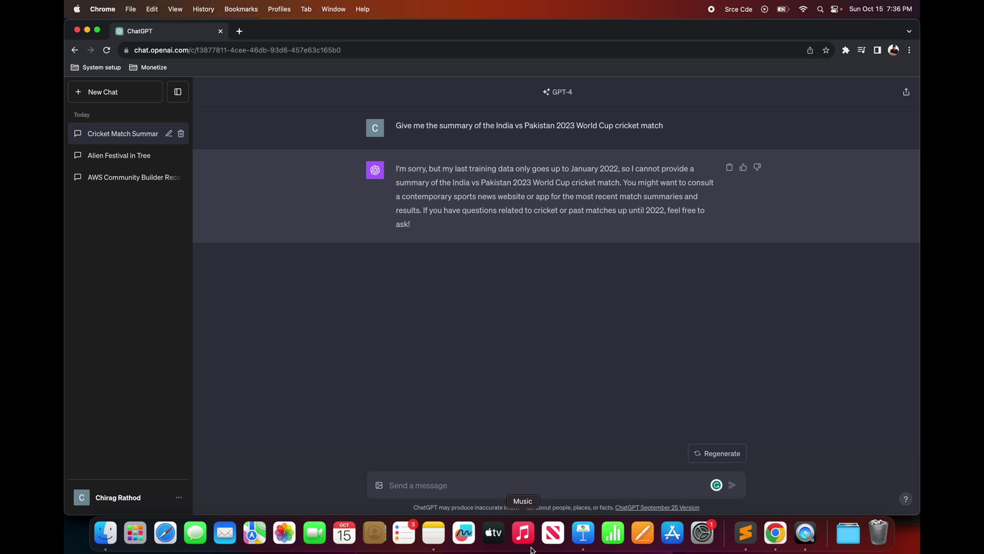
Step: Start a new chat and set GPT-4 to the Browse with Bing mode
{"action": "left_click", "coordinate": [129, 98]}
{"action": "mouse_move", "coordinate": [598, 106]}
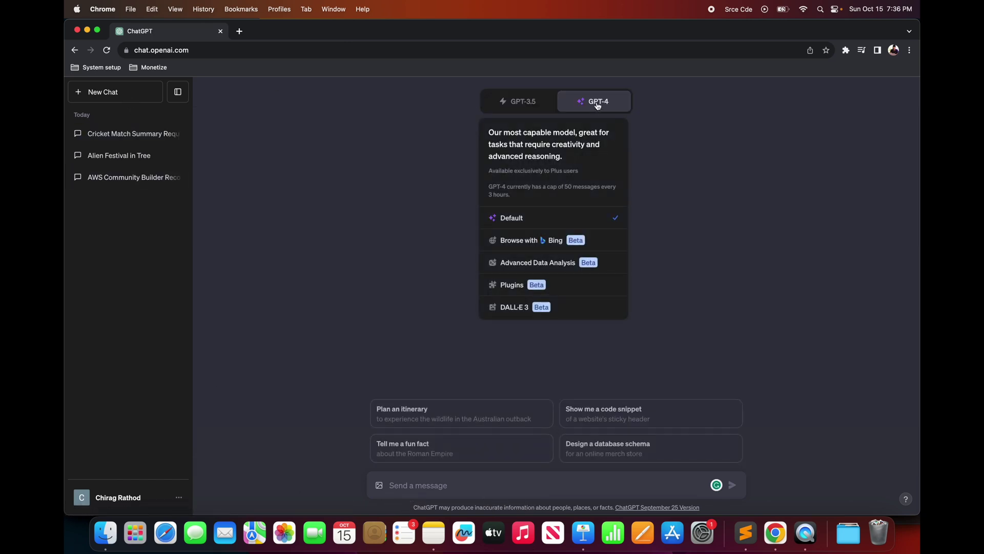
{"action": "left_click", "coordinate": [528, 252]}
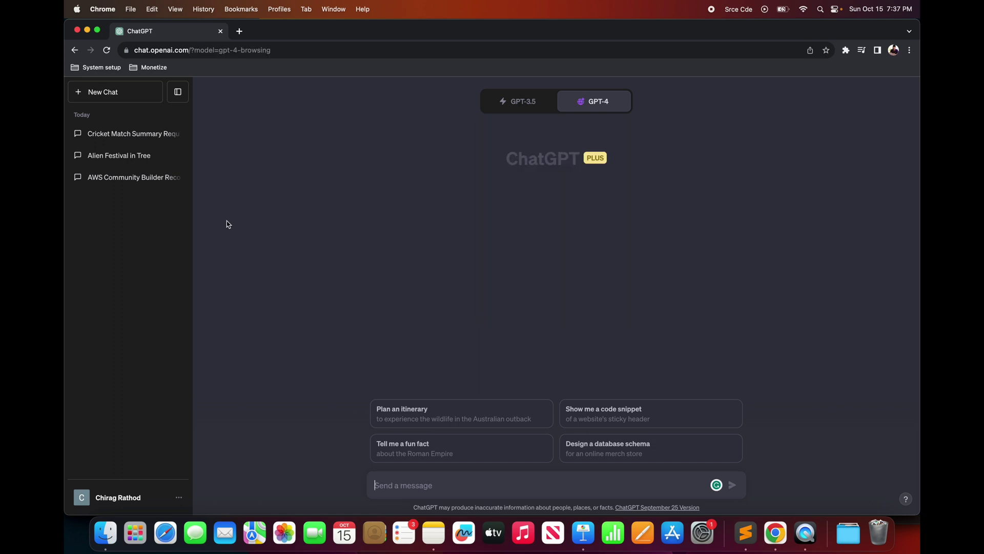
Step: Reopen the earlier cricket match chat and copy its India vs Pakistan 2023 World Cup prompt
{"action": "left_click", "coordinate": [123, 134]}
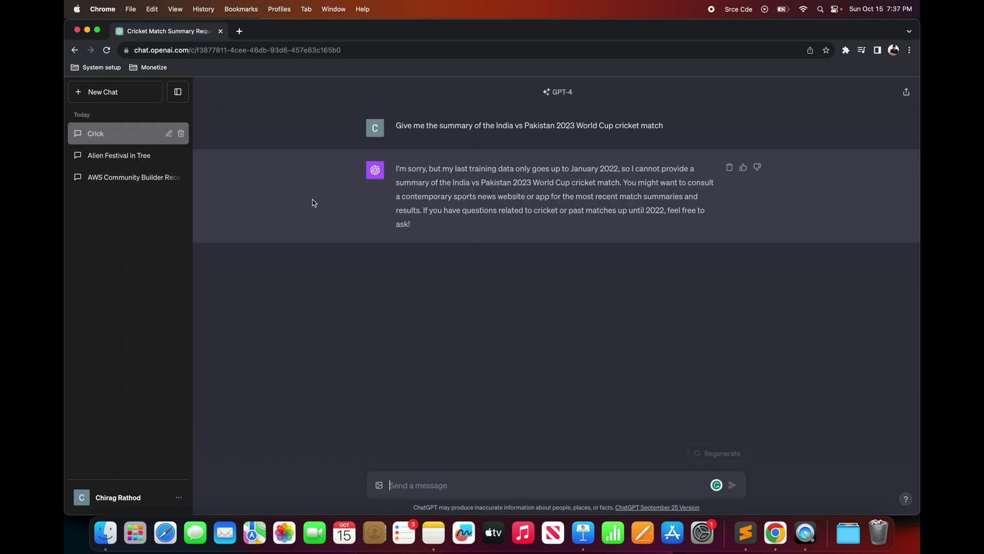
{"action": "triple_click", "coordinate": [614, 129]}
{"action": "key", "text": "super+c"}
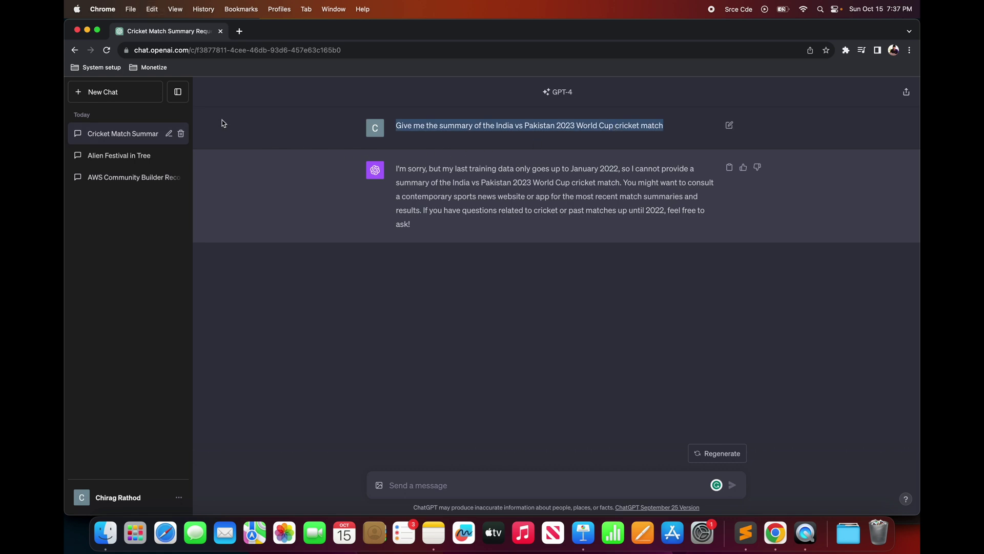
Step: Send the copied prompt "Give me the summary of the India vs Pakistan 2023 World Cup cricket match" in a new GPT-4 browsing chat
{"action": "left_click", "coordinate": [117, 96]}
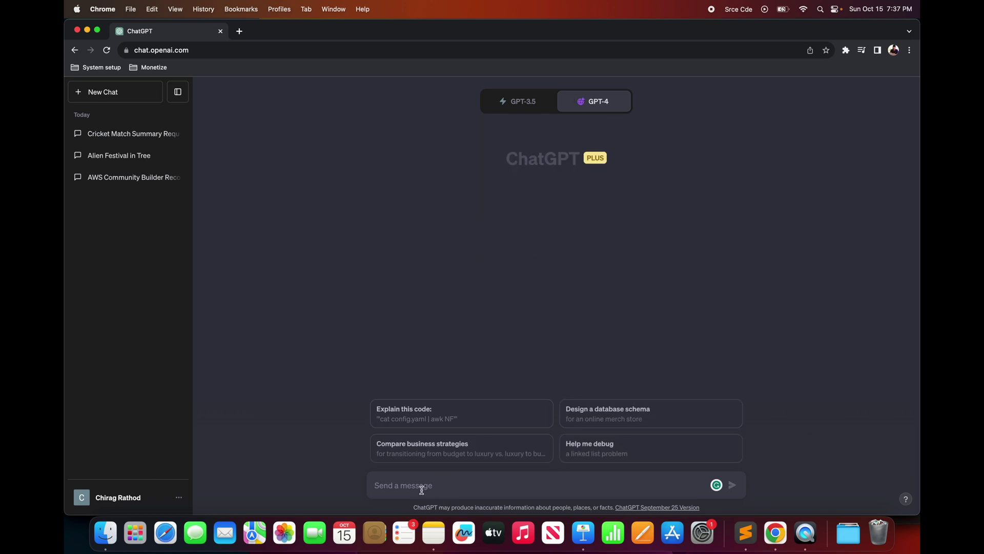
{"action": "key", "text": "super+v"}
{"action": "key", "text": "BackSpace"}
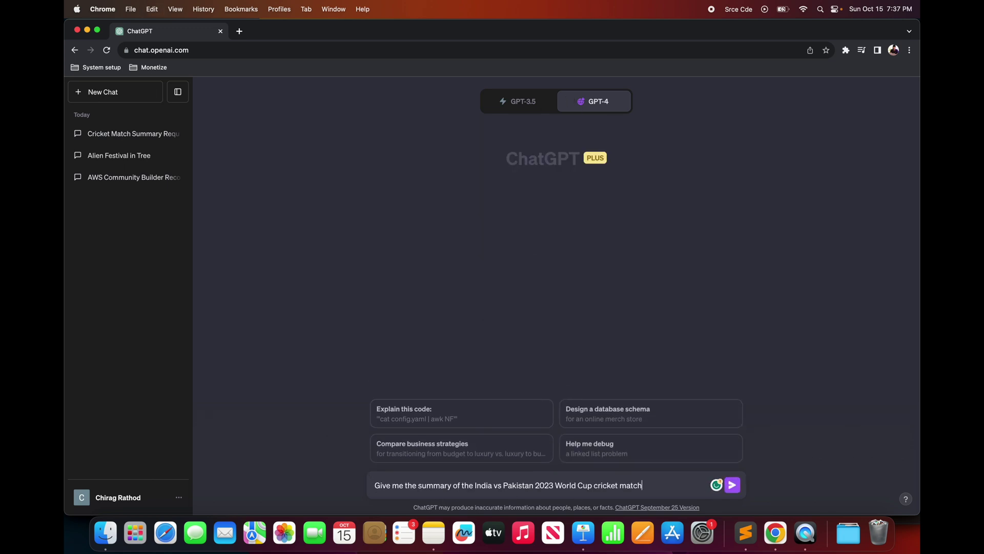
{"action": "left_click", "coordinate": [732, 485]}
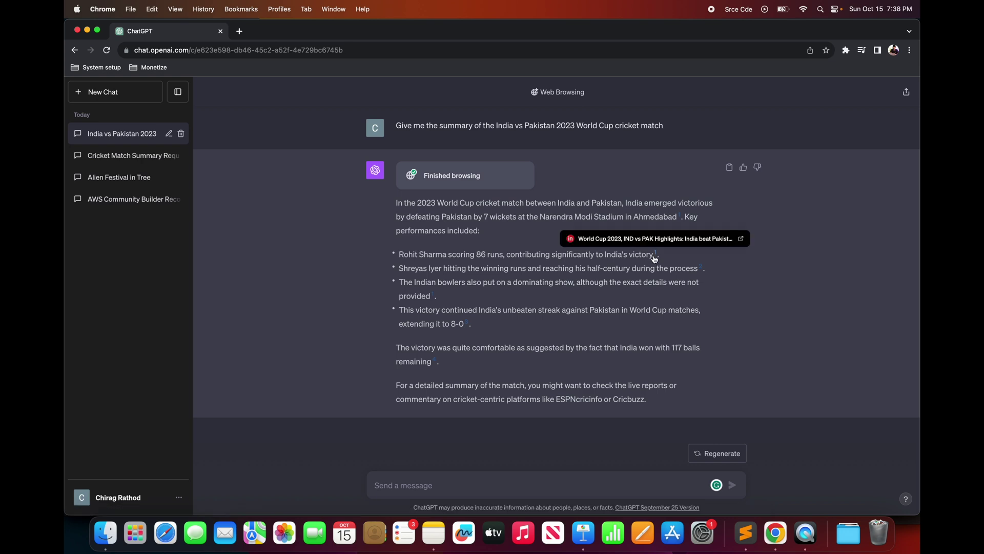
{"action": "mouse_move", "coordinate": [483, 311]}
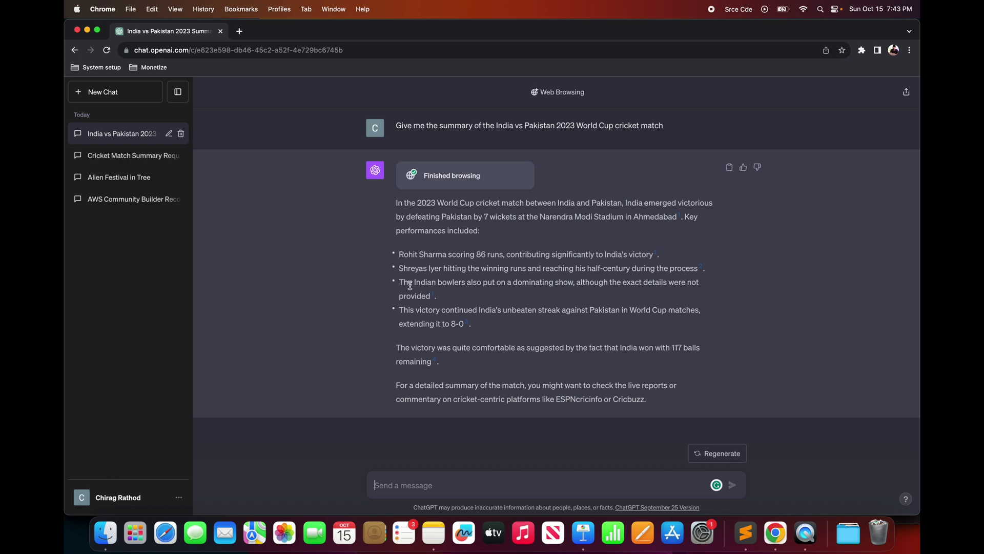
Step: Start another new chat with GPT-4 in the Advanced Data Analysis mode
{"action": "left_click", "coordinate": [114, 98]}
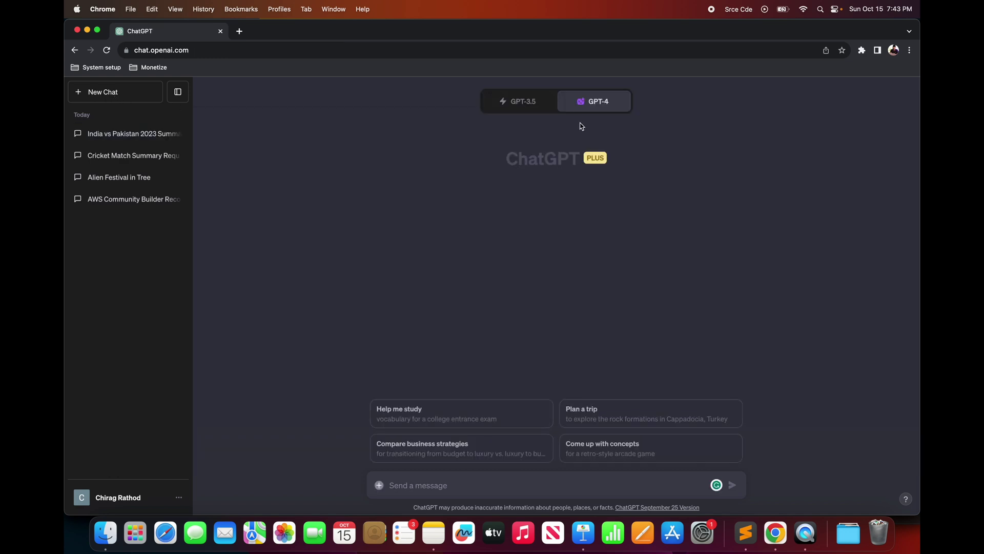
{"action": "mouse_move", "coordinate": [594, 107]}
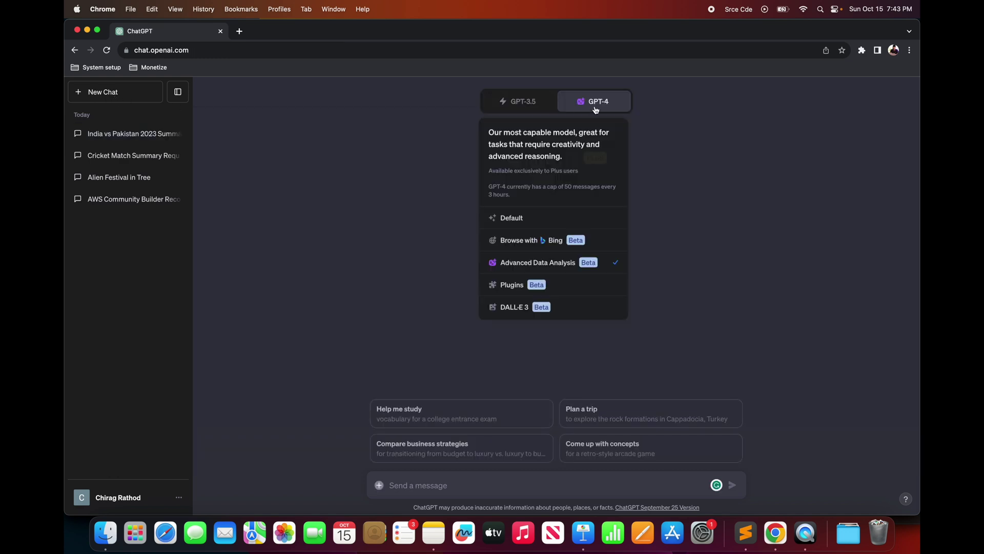
{"action": "left_click", "coordinate": [547, 271]}
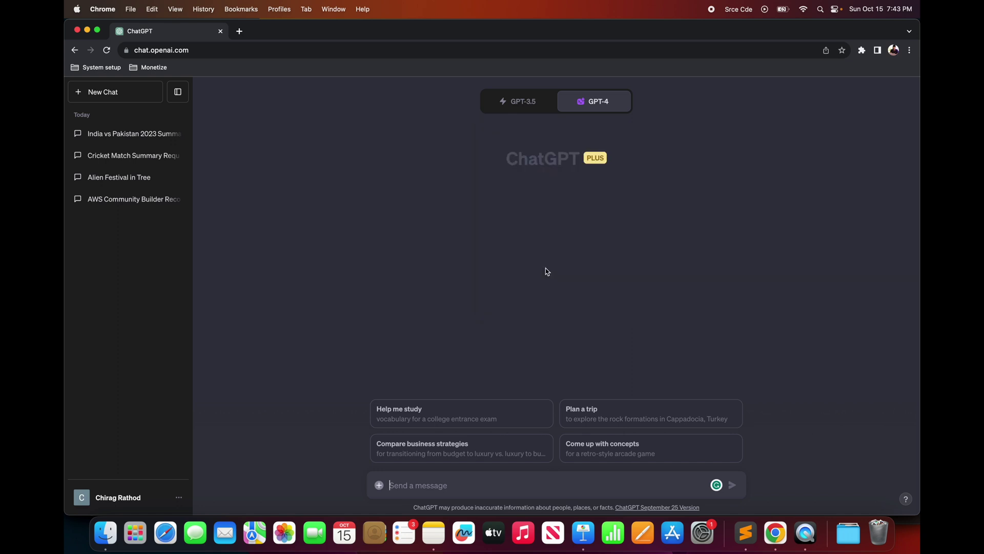
{"action": "mouse_move", "coordinate": [584, 102]}
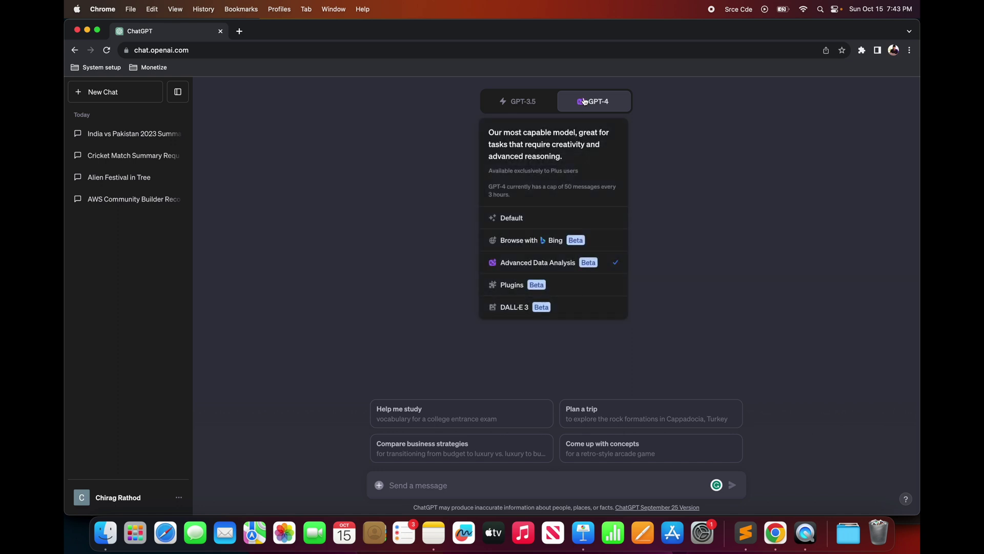
Step: Preview customer.csv from the upload folder, attach it to the message and send it without any text
{"action": "left_click", "coordinate": [380, 486]}
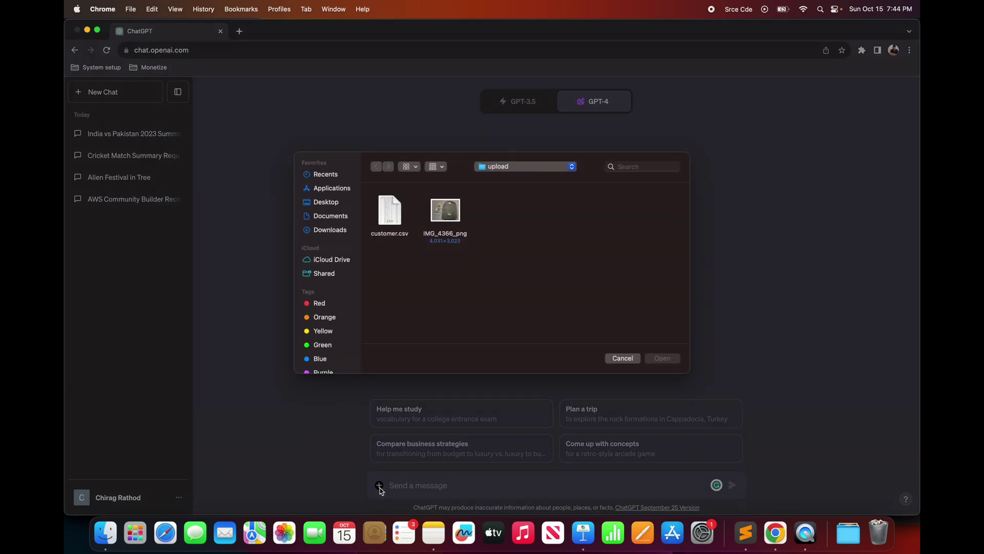
{"action": "left_click", "coordinate": [391, 226]}
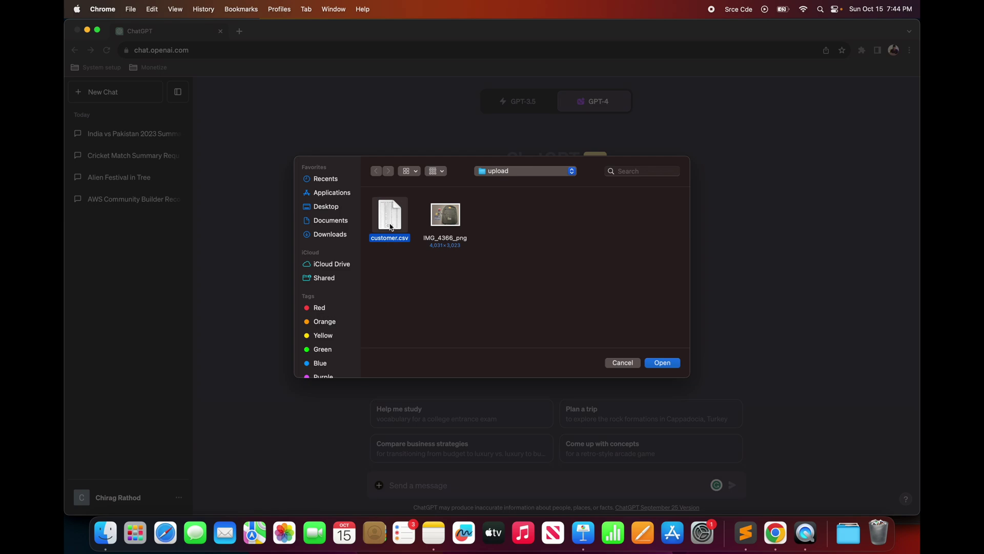
{"action": "right_click", "coordinate": [391, 226]}
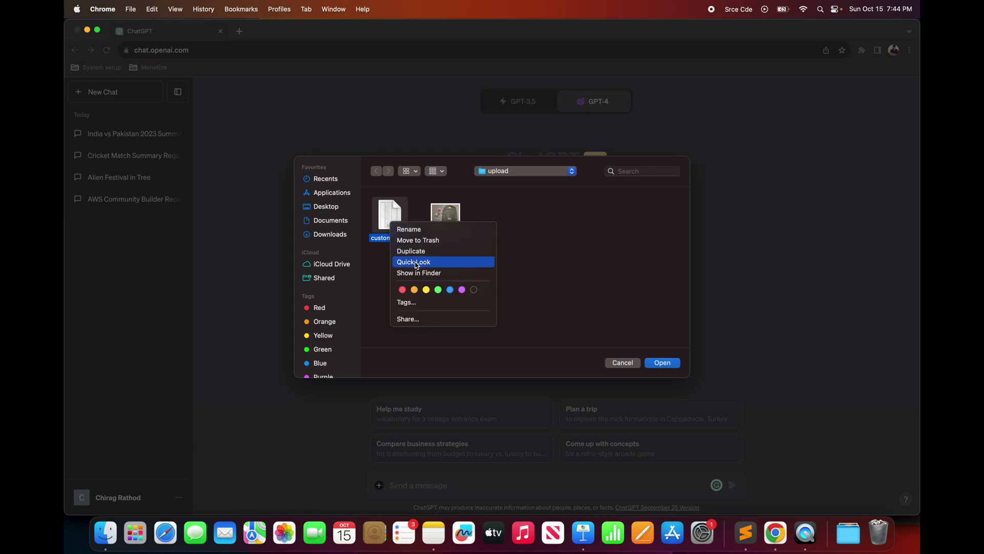
{"action": "left_click", "coordinate": [429, 262]}
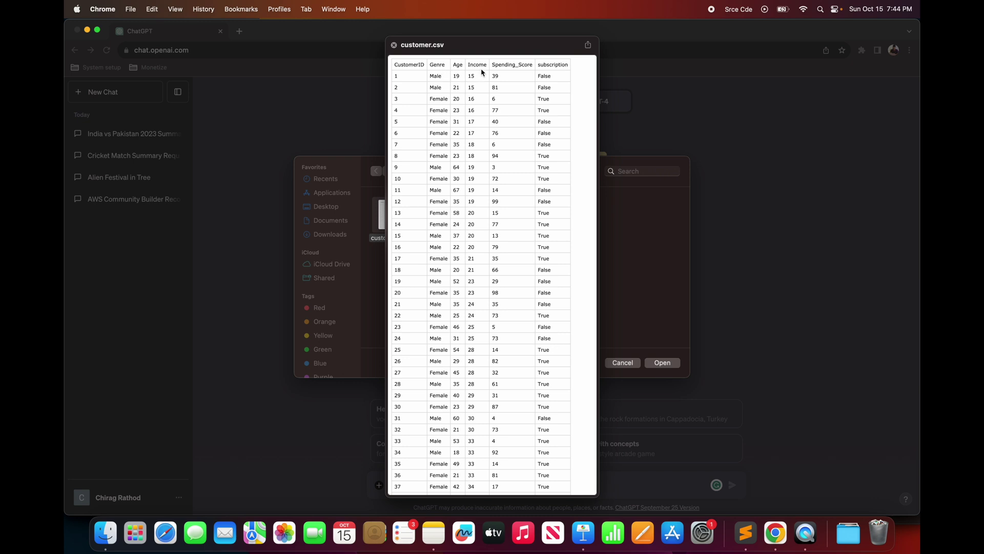
{"action": "left_click", "coordinate": [394, 45]}
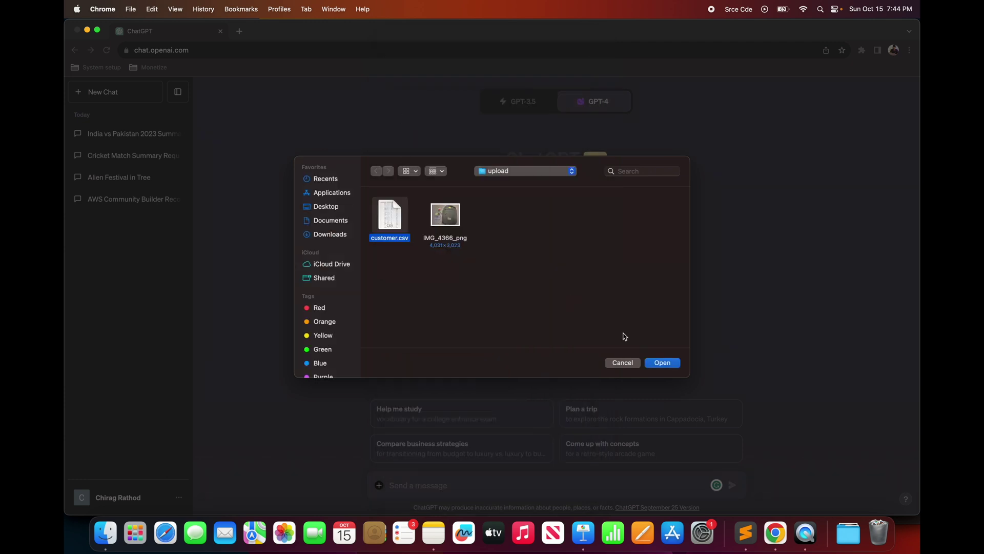
{"action": "left_click", "coordinate": [662, 363]}
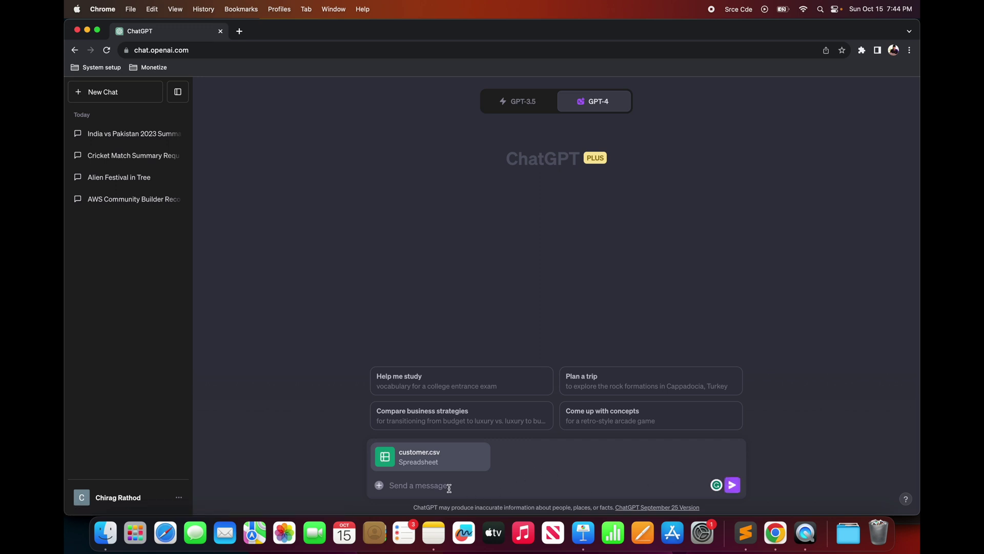
{"action": "left_click", "coordinate": [733, 484]}
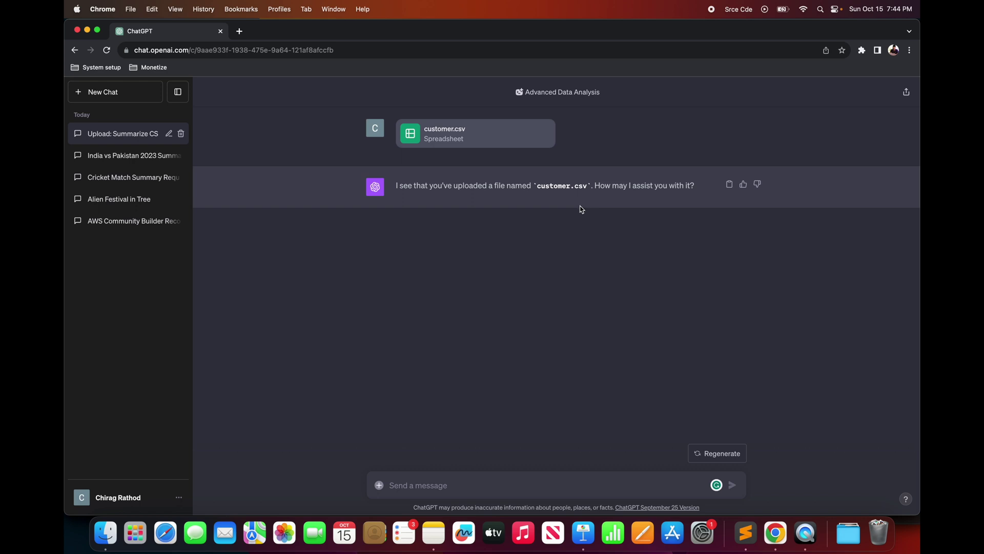
Step: Send the message "I want to perform customer segmentation. Please proceed with that analysis."
{"action": "left_click", "coordinate": [404, 482]}
{"action": "type", "text": "I want to p"}
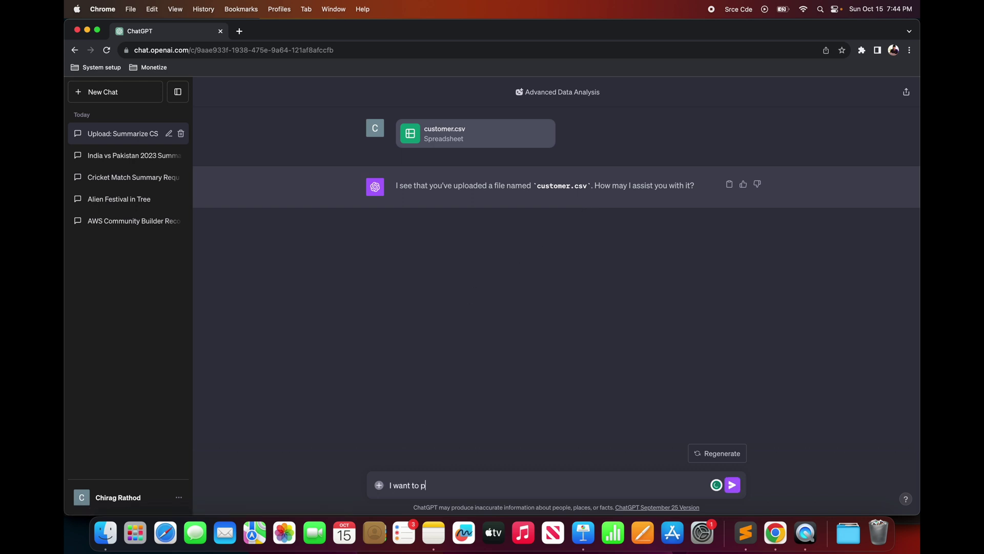
{"action": "type", "text": "erform customer segmentation"}
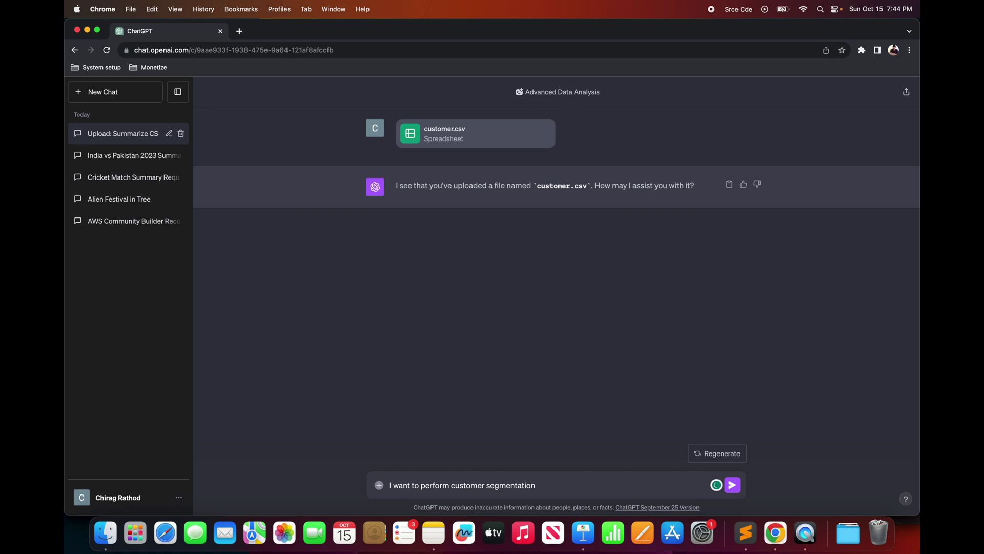
{"action": "type", "text": ". Please proceed with that analy"}
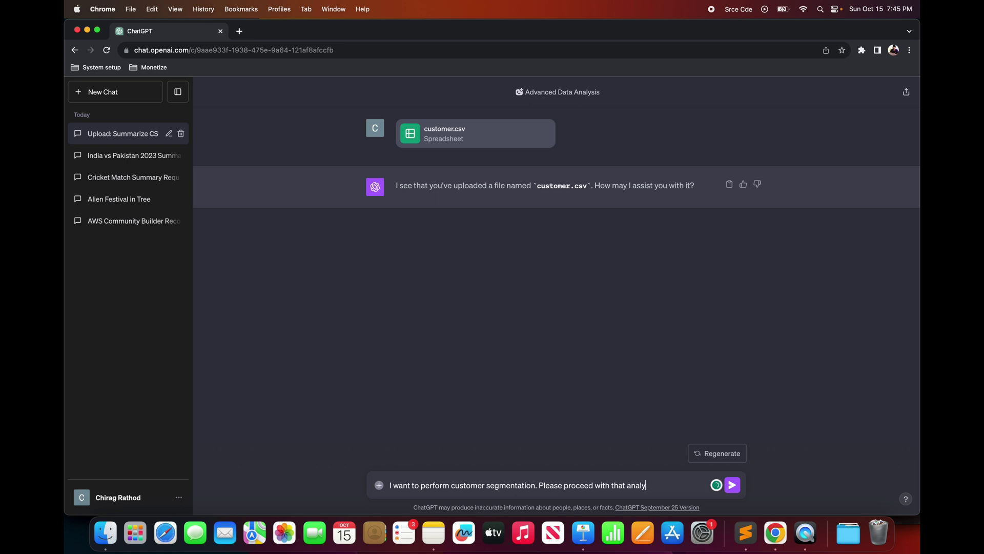
{"action": "type", "text": "sis."}
{"action": "key", "text": "Return"}
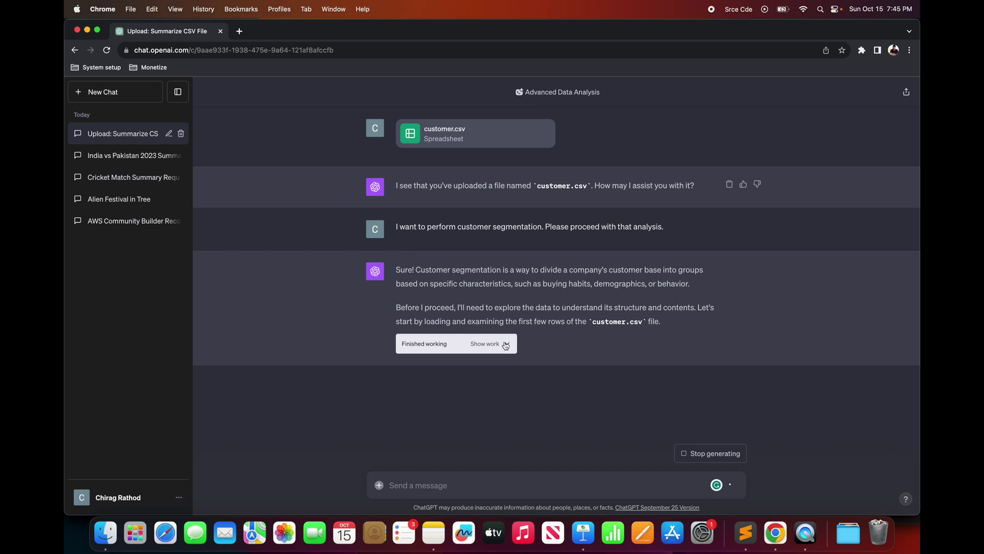
Step: Expand the work behind the reply and examine its Python code, the data preview, the column descriptions and the clustering questions
{"action": "left_click", "coordinate": [504, 343]}
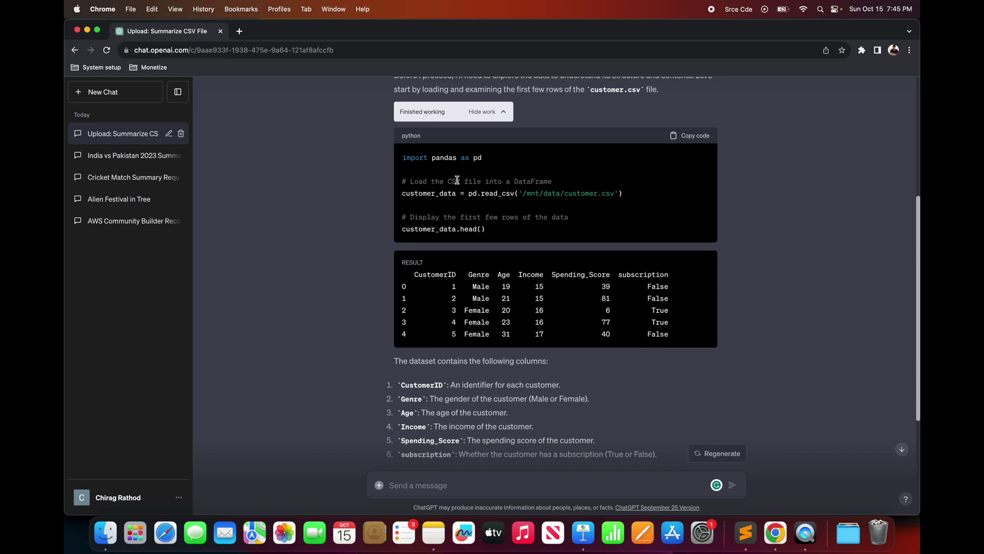
{"action": "scroll", "coordinate": [468, 195], "scroll_direction": "down", "scroll_amount": 3}
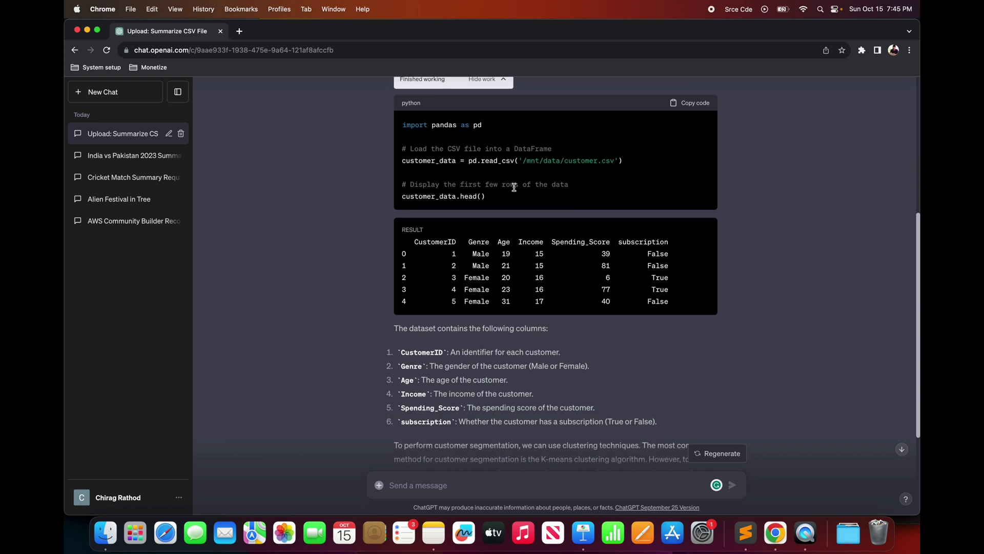
{"action": "scroll", "coordinate": [538, 202], "scroll_direction": "down", "scroll_amount": 1}
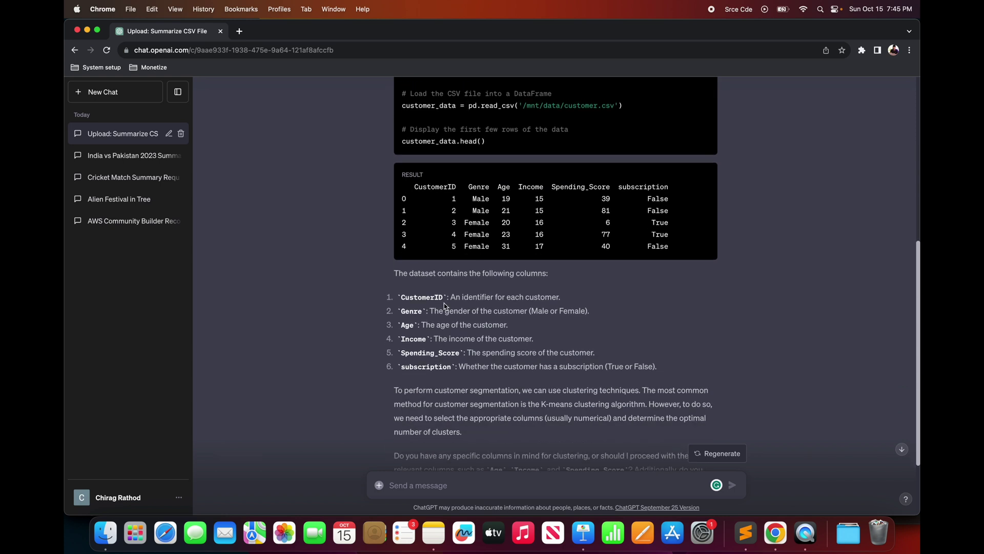
{"action": "scroll", "coordinate": [446, 307], "scroll_direction": "down", "scroll_amount": 2}
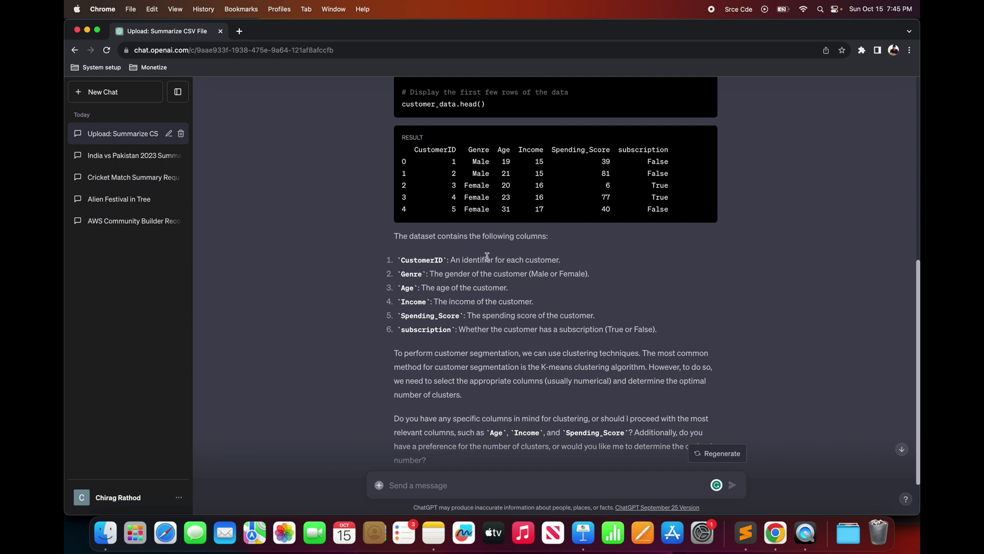
{"action": "scroll", "coordinate": [488, 271], "scroll_direction": "down", "scroll_amount": 1}
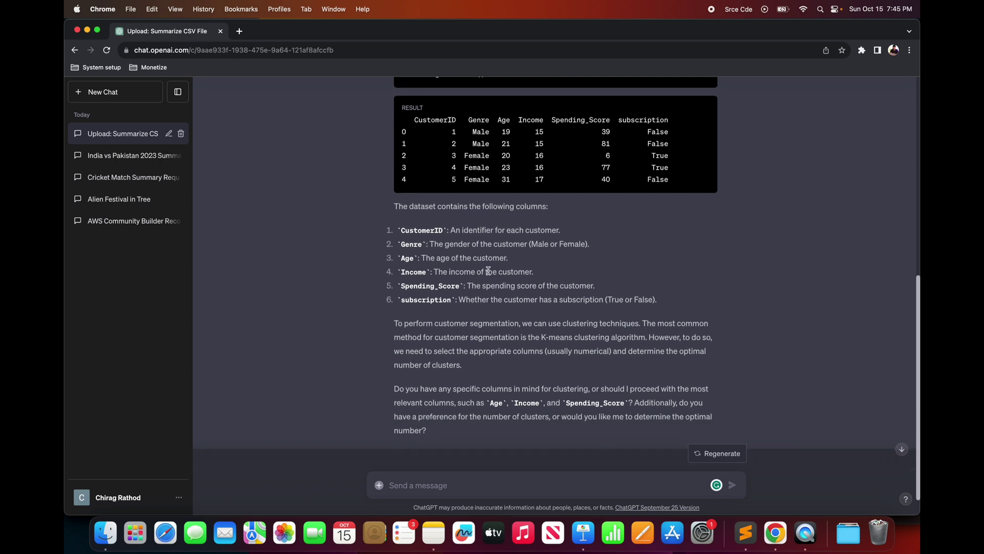
{"action": "double_click", "coordinate": [408, 243]}
{"action": "scroll", "coordinate": [472, 295], "scroll_direction": "down", "scroll_amount": 1}
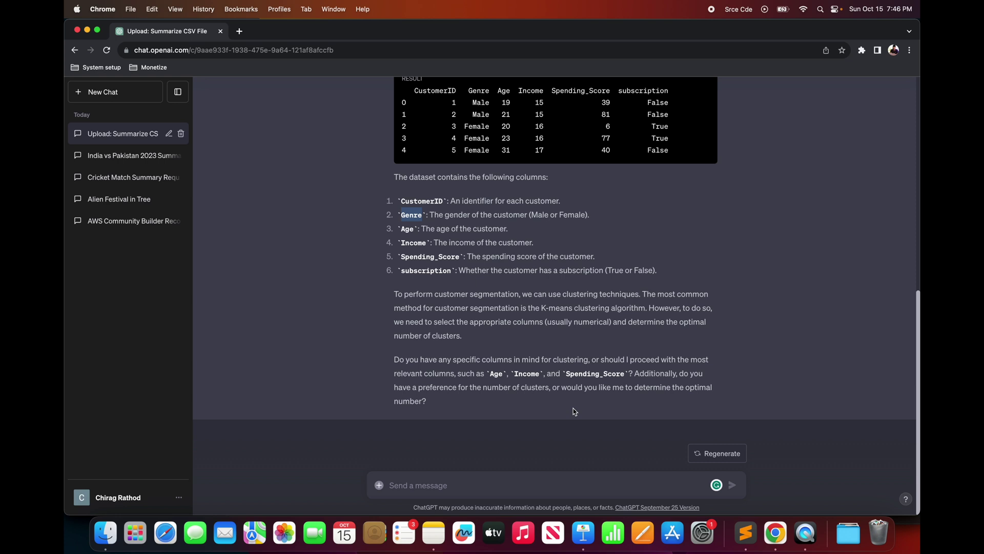
Step: Reply to the clustering questions with "Proceed with what you think is best."
{"action": "left_click", "coordinate": [421, 487]}
{"action": "type", "text": "Procee"}
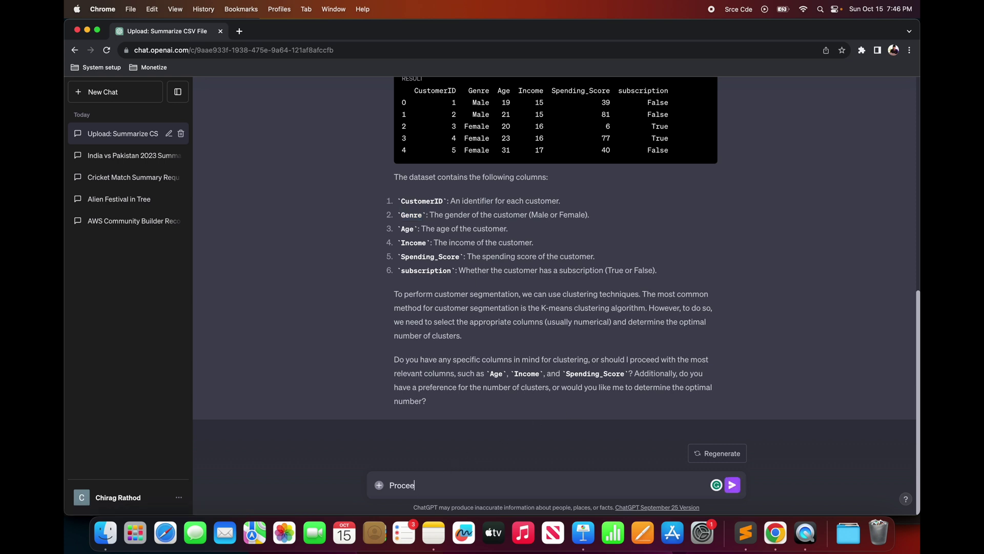
{"action": "type", "text": "d with what you think is best."}
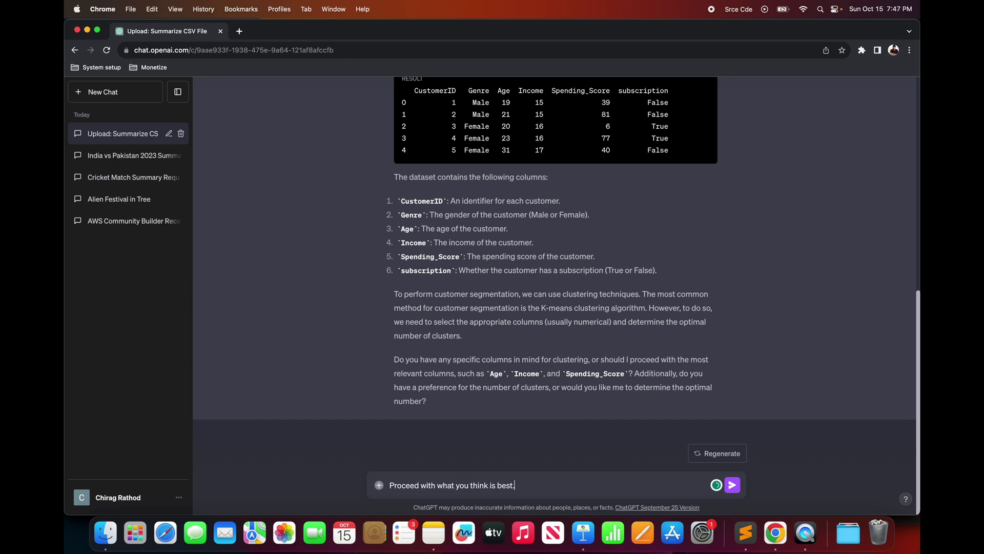
{"action": "key", "text": "Return"}
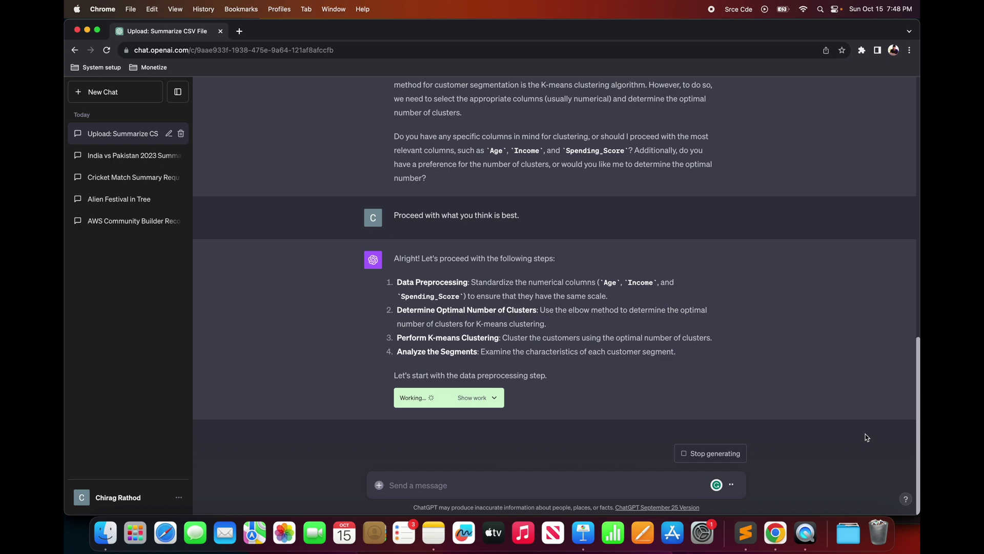
Step: Expand the work for the data preprocessing and elbow method stages and read through the customer cluster analysis
{"action": "left_click", "coordinate": [486, 398]}
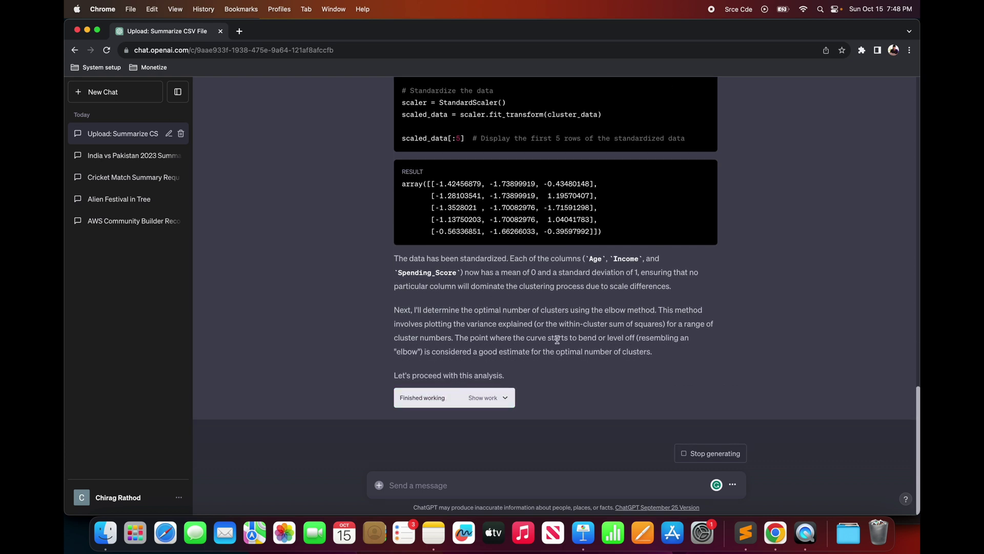
{"action": "left_click", "coordinate": [487, 399]}
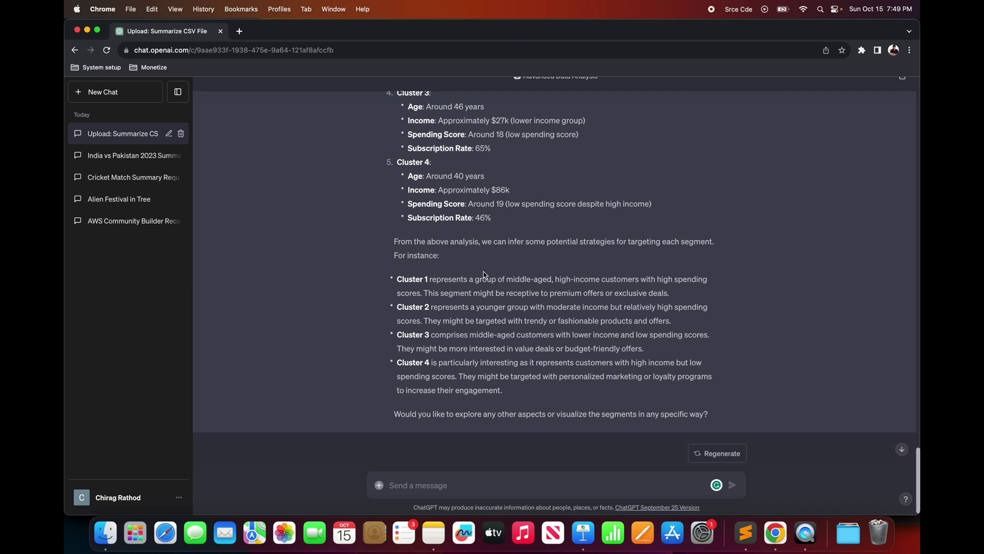
{"action": "scroll", "coordinate": [482, 358], "scroll_direction": "down", "scroll_amount": 1}
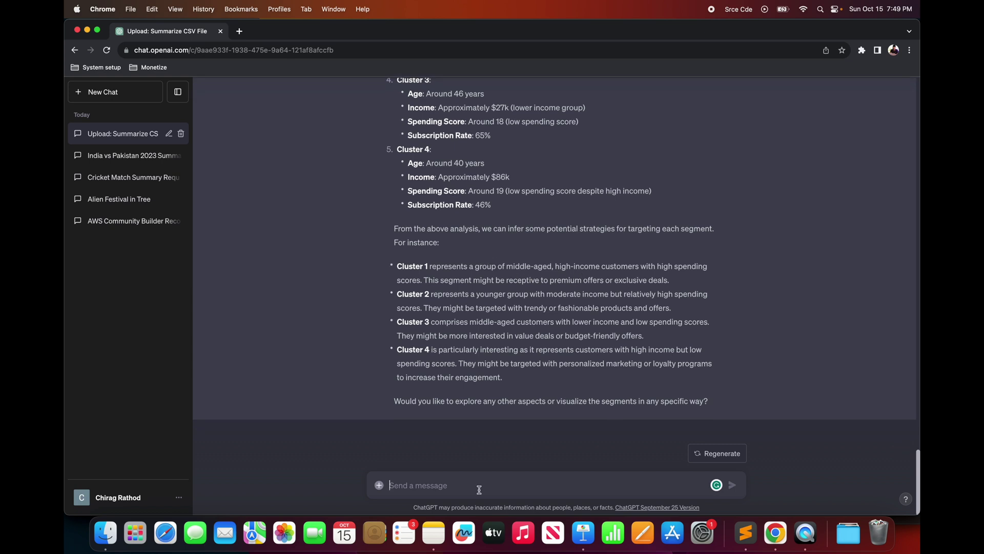
Step: Ask for a visualization of the customer segments by sending the message "Scatter plot"
{"action": "left_click", "coordinate": [479, 490]}
{"action": "type", "text": "Scatter plot"}
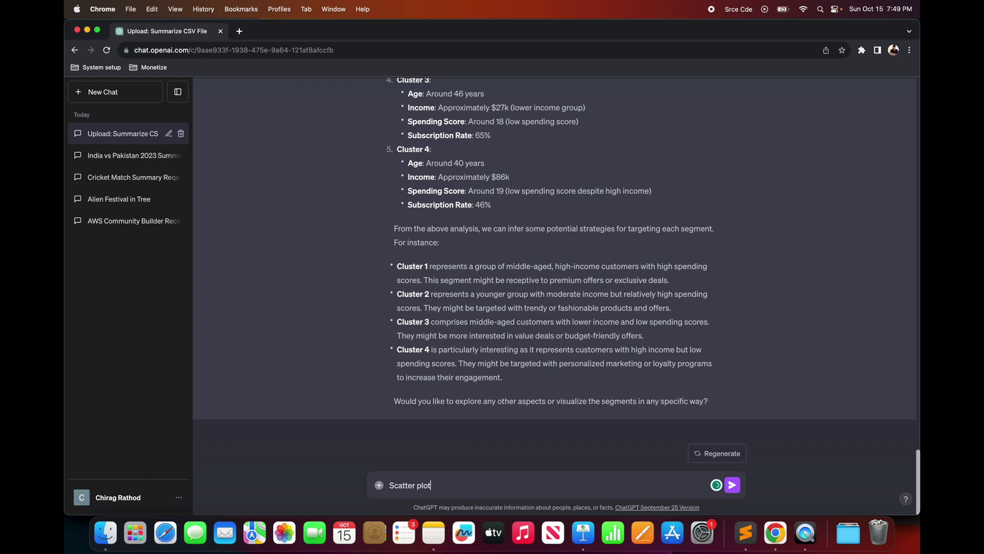
{"action": "key", "text": "Return"}
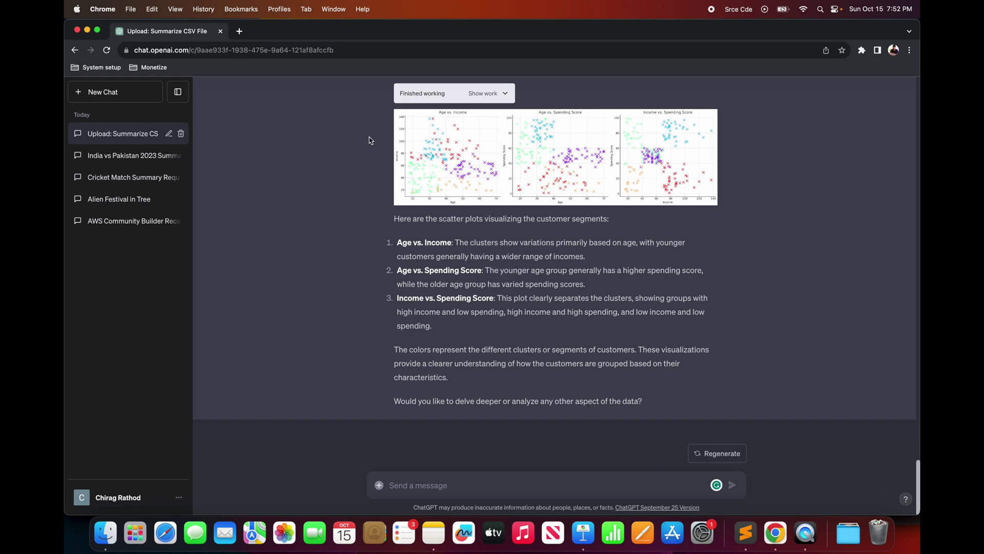
Step: Start a new GPT-4 chat in Plugins mode, view the popular plugins in the Plugin store, and close the store
{"action": "left_click", "coordinate": [137, 97]}
{"action": "mouse_move", "coordinate": [610, 105]}
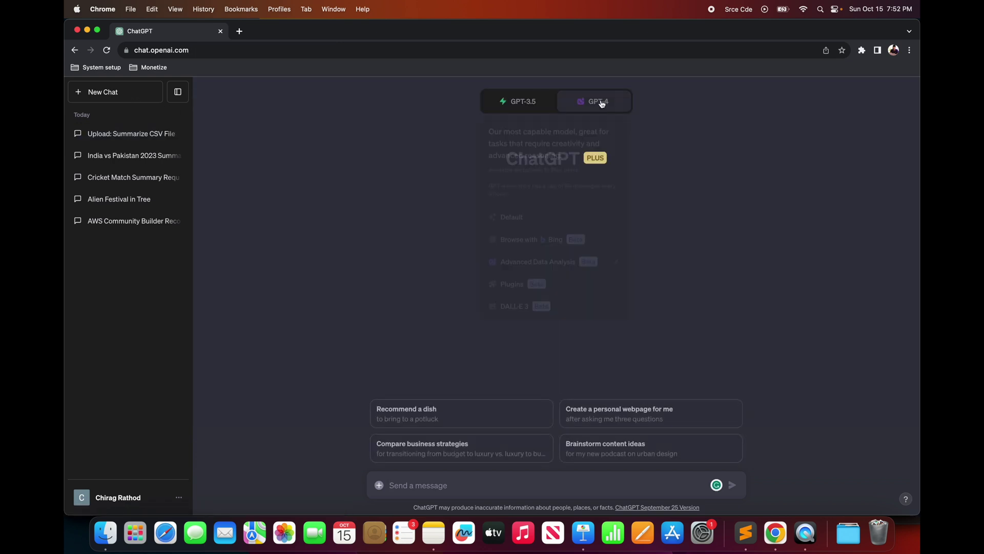
{"action": "left_click", "coordinate": [518, 286]}
{"action": "left_click", "coordinate": [557, 136]}
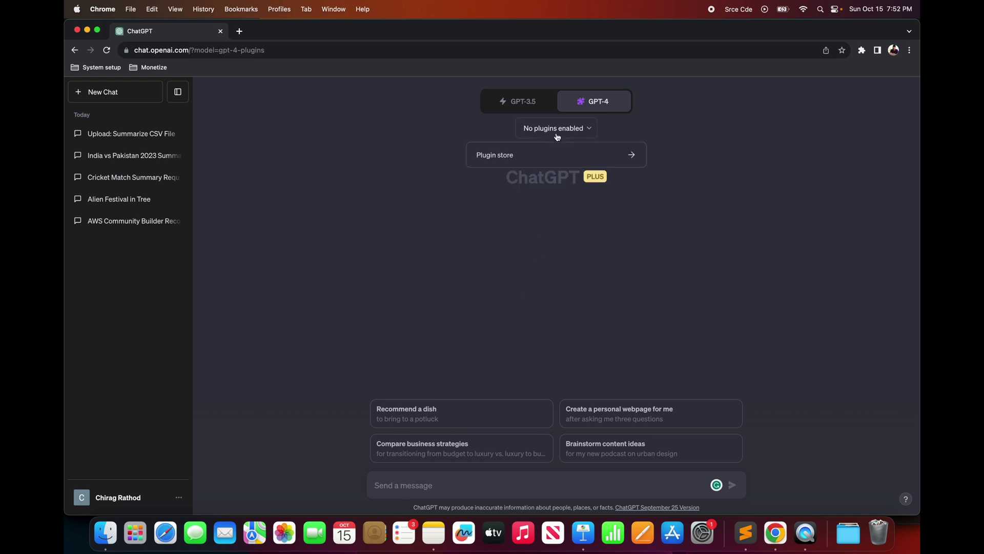
{"action": "left_click", "coordinate": [566, 154]}
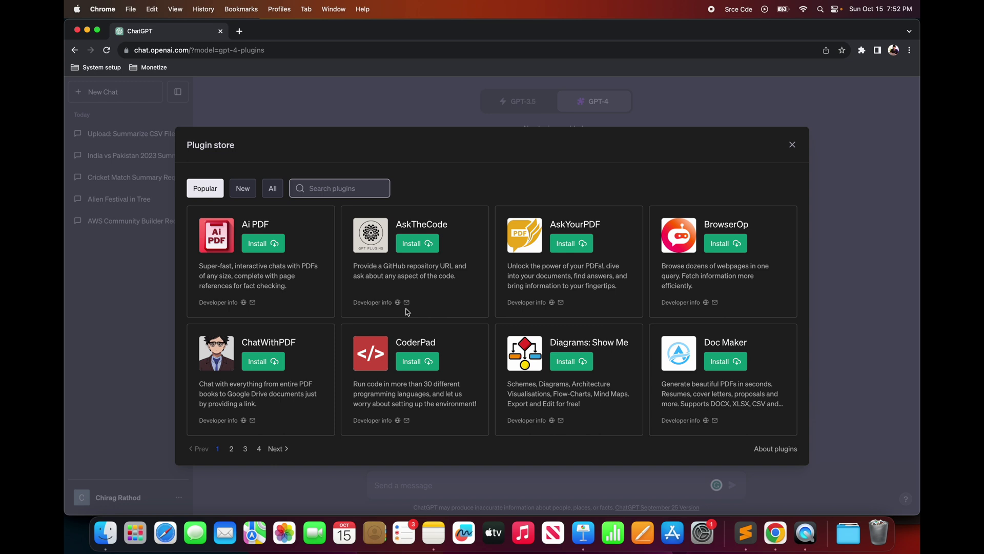
{"action": "left_click", "coordinate": [792, 145]}
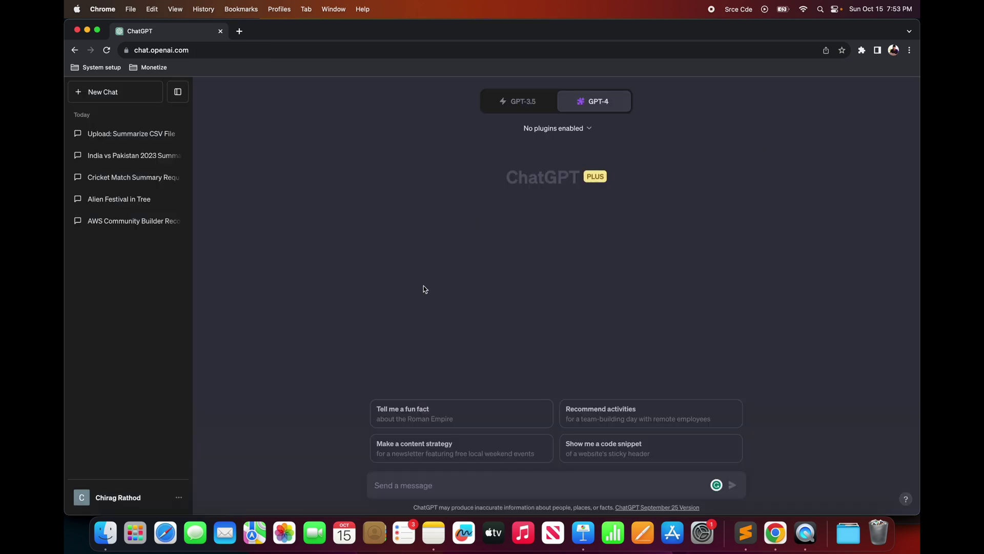